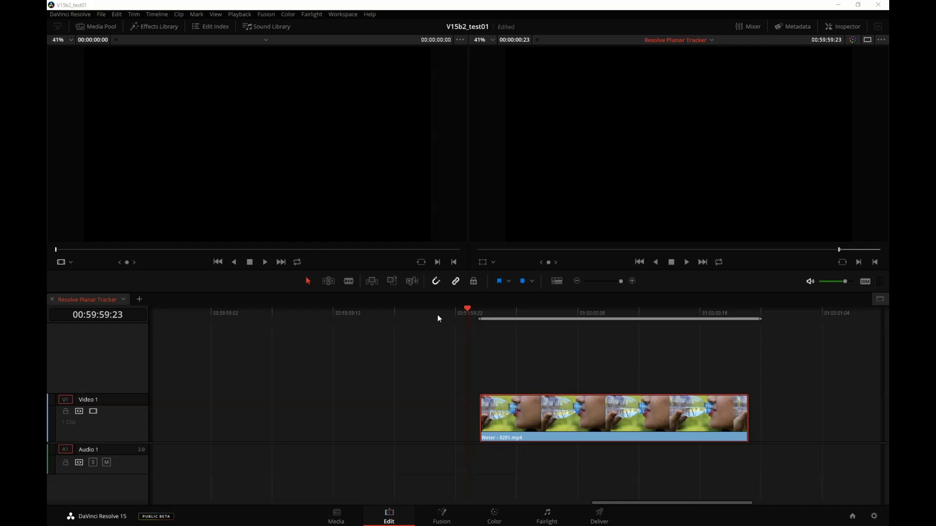
- Play through the Water clip, and open it on the Fusion page at its first frame
click(504, 311)
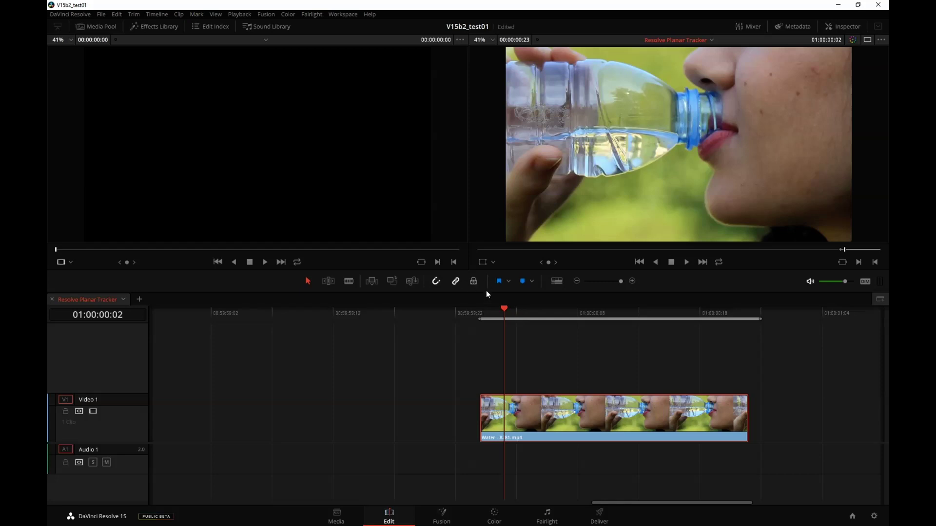
key(Home)
key(space)
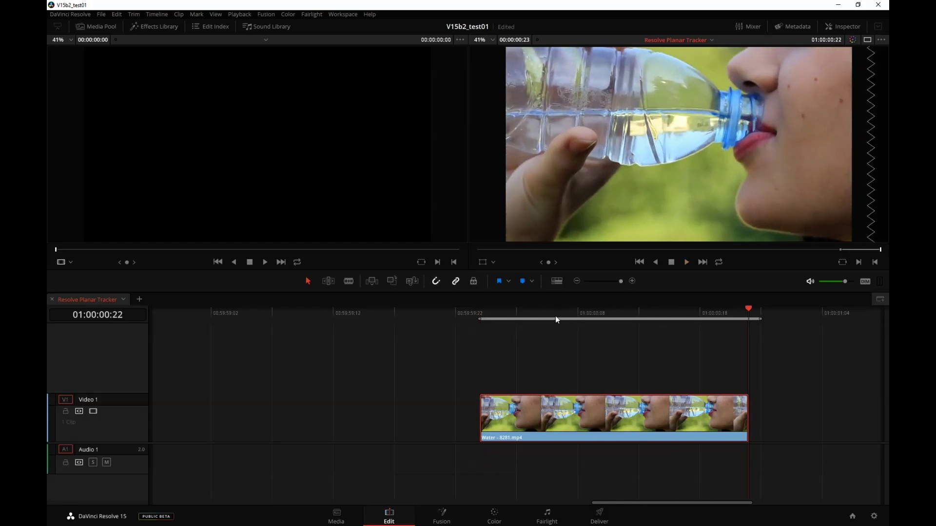
drag(554, 316, 481, 331)
click(441, 516)
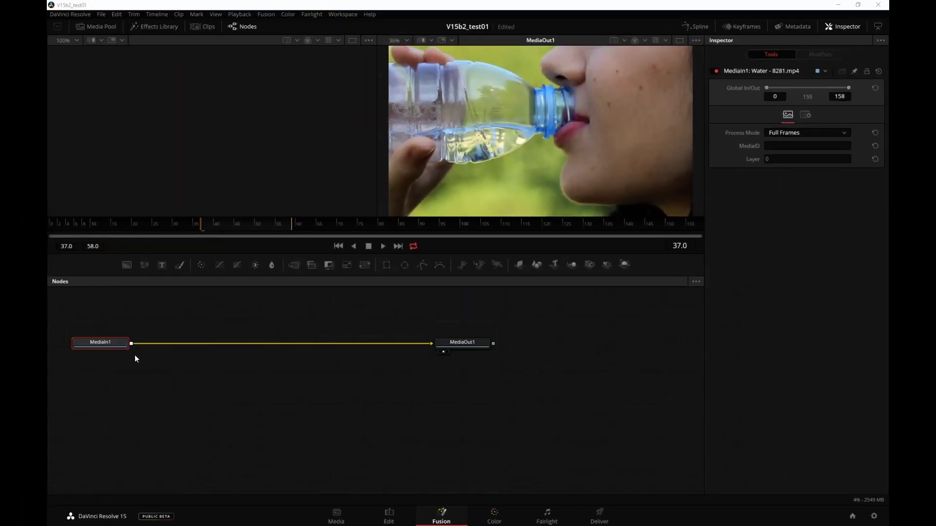
- Insert a Planar Tracker node between MediaIn1 and MediaOut1
click(120, 347)
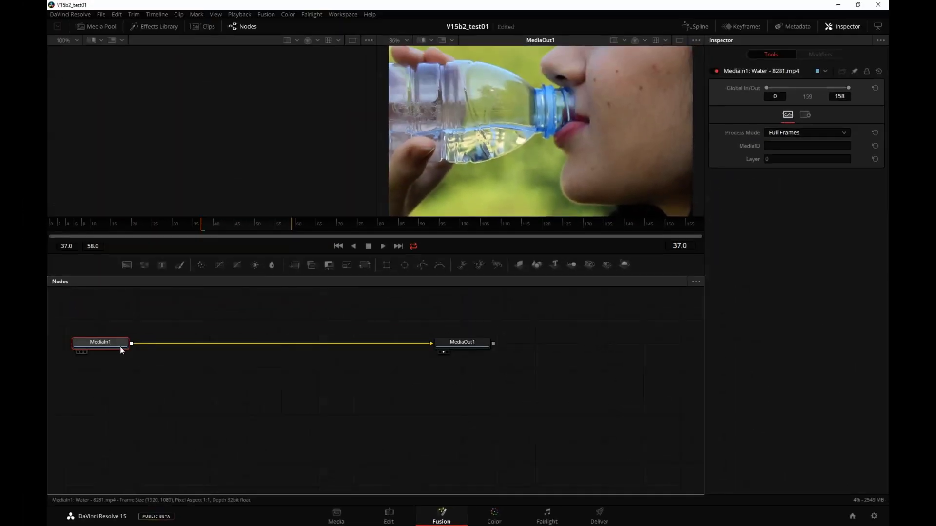
click(481, 346)
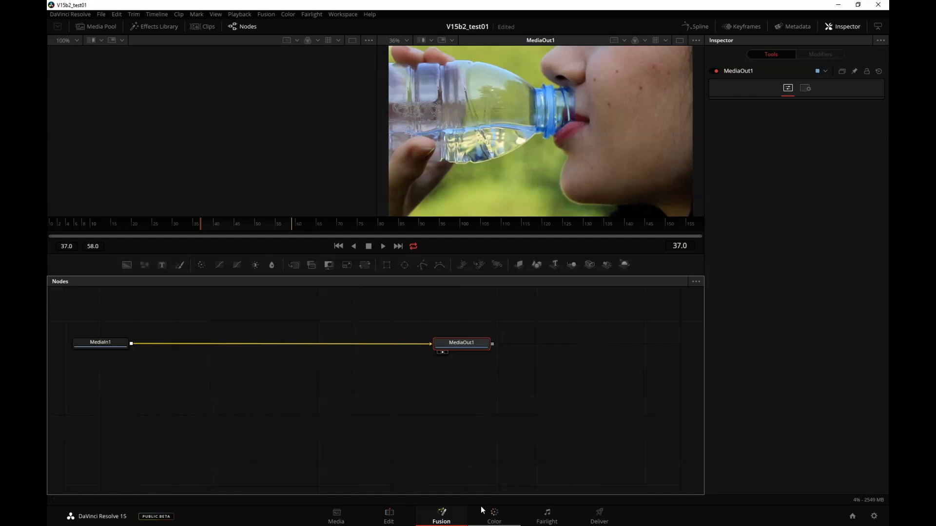
click(112, 343)
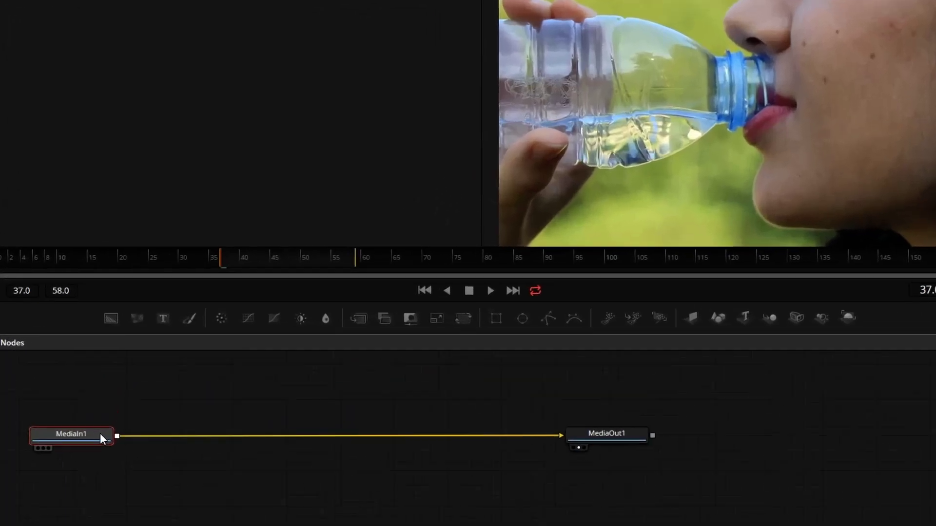
right_click(100, 434)
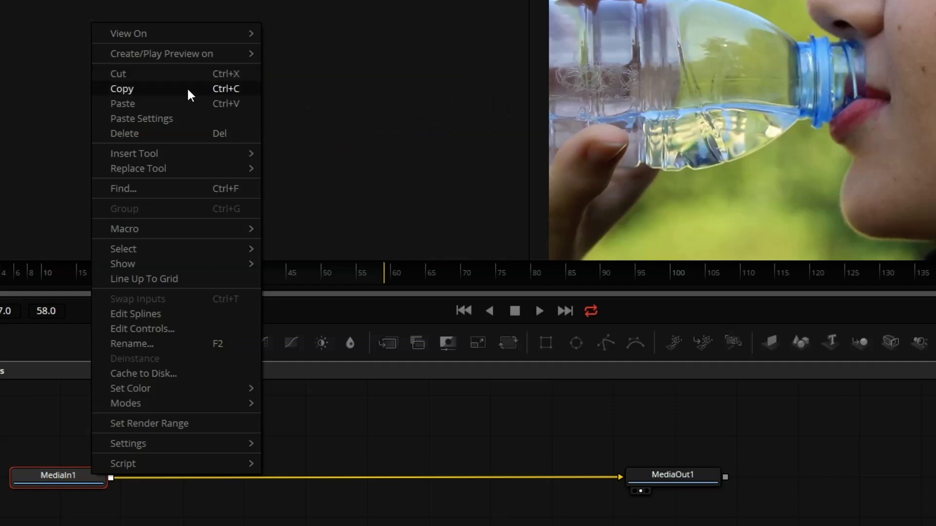
mouse_move(226, 152)
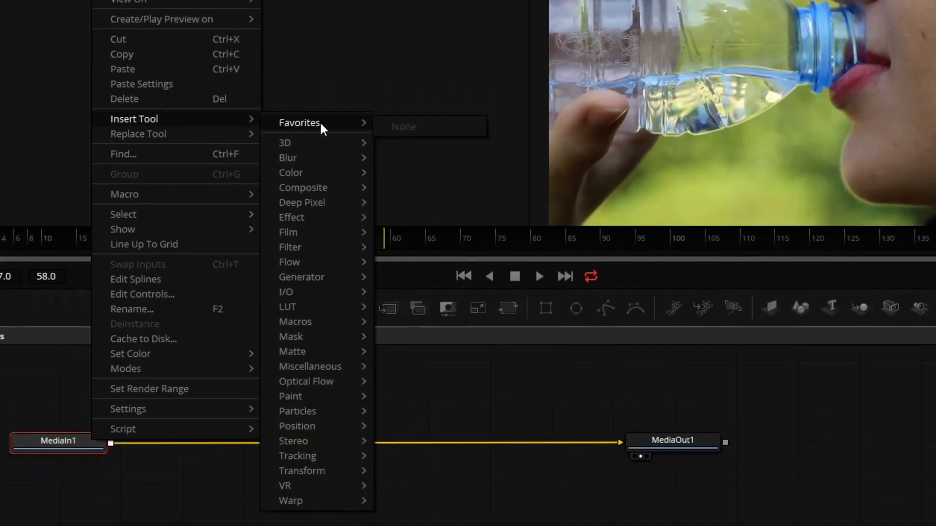
mouse_move(334, 486)
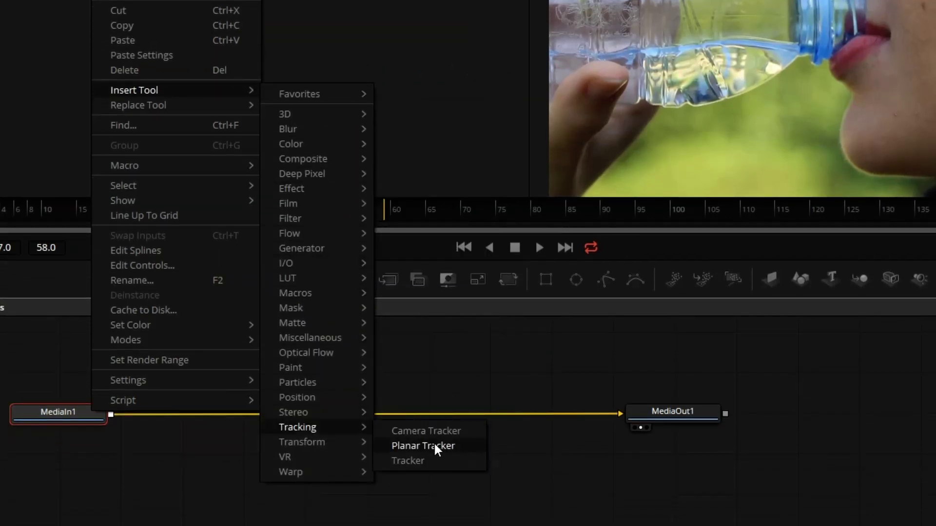
click(464, 445)
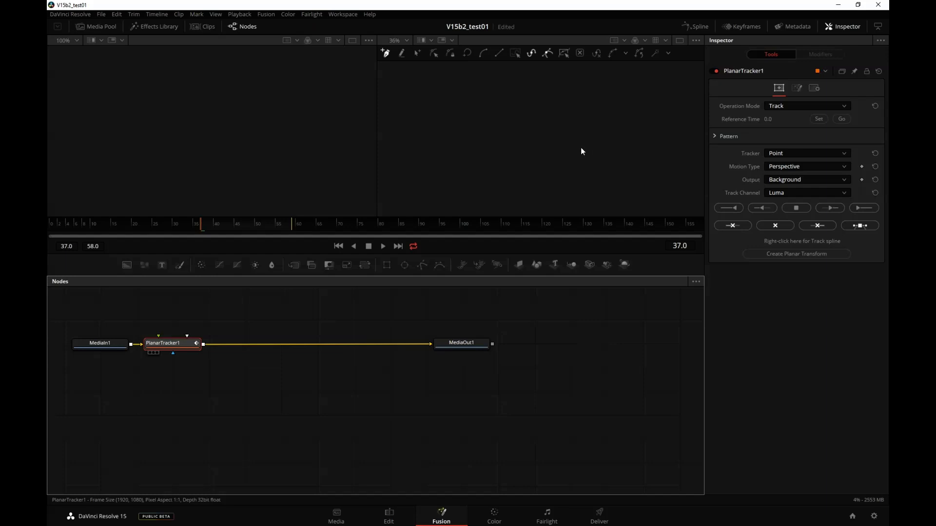
- Show the planar tracker's output in a single, enlarged viewer
key(2)
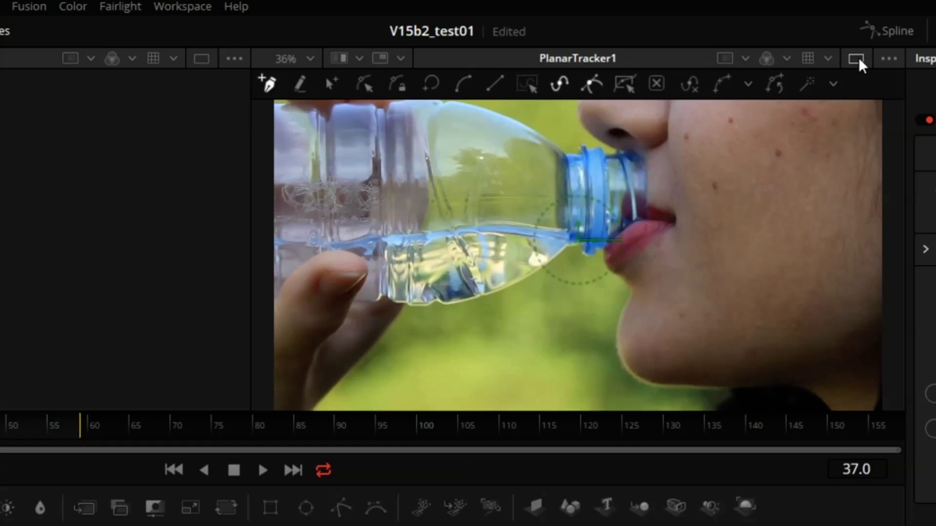
click(856, 59)
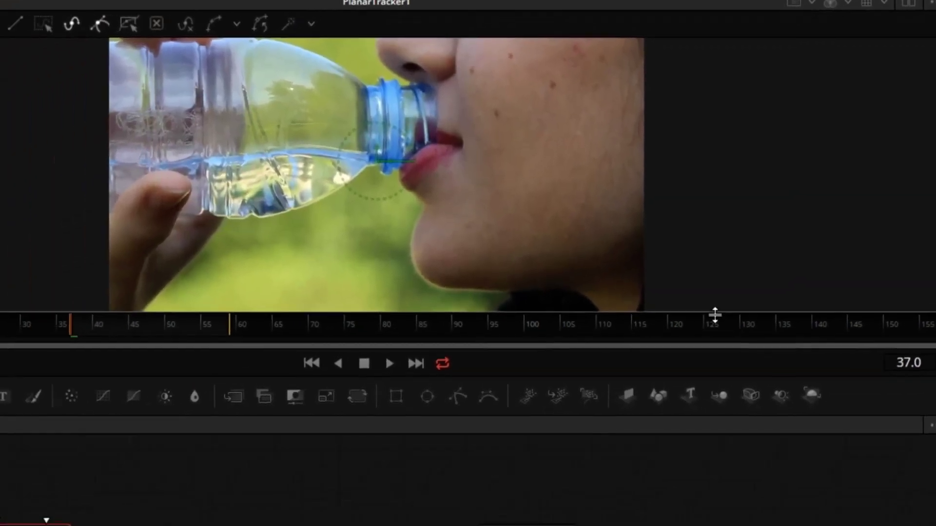
drag(628, 418, 636, 525)
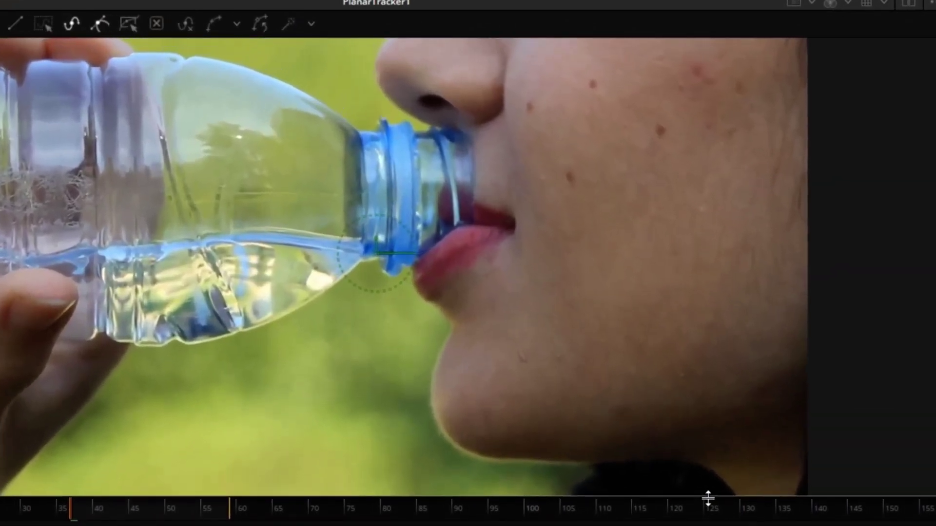
drag(708, 498, 710, 509)
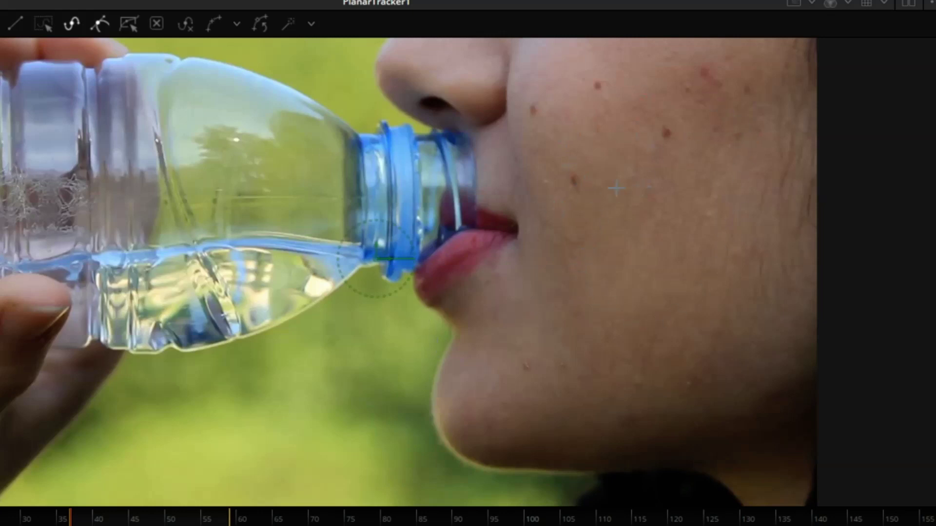
- Draw a closed triangular tracking pattern on the woman's cheek around the moles
click(598, 58)
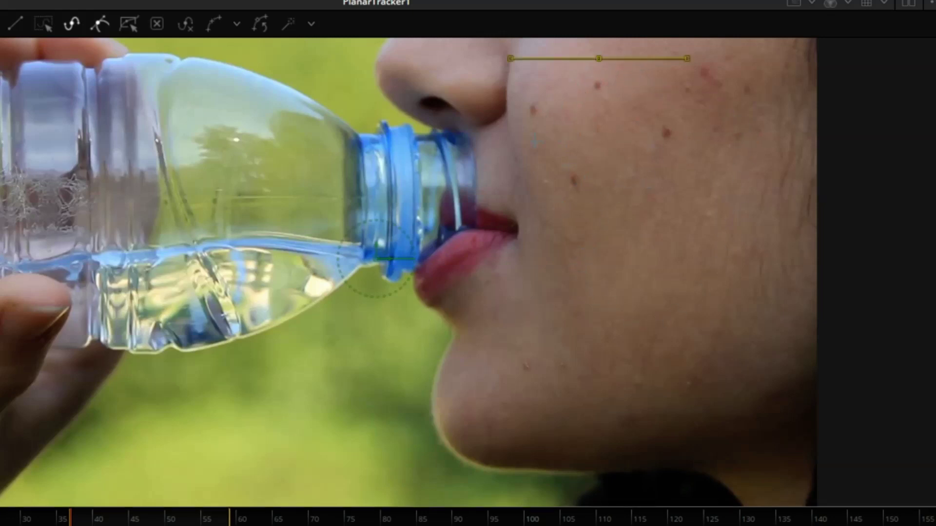
click(548, 184)
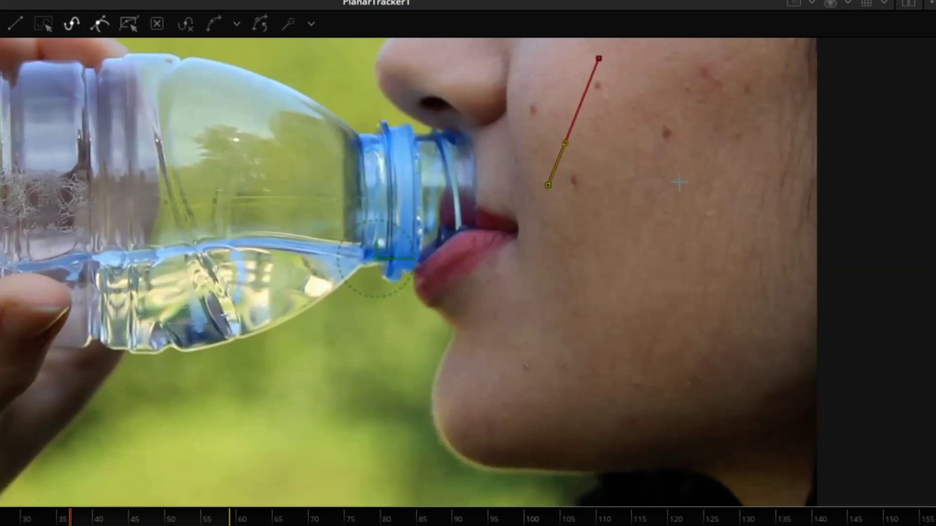
click(709, 146)
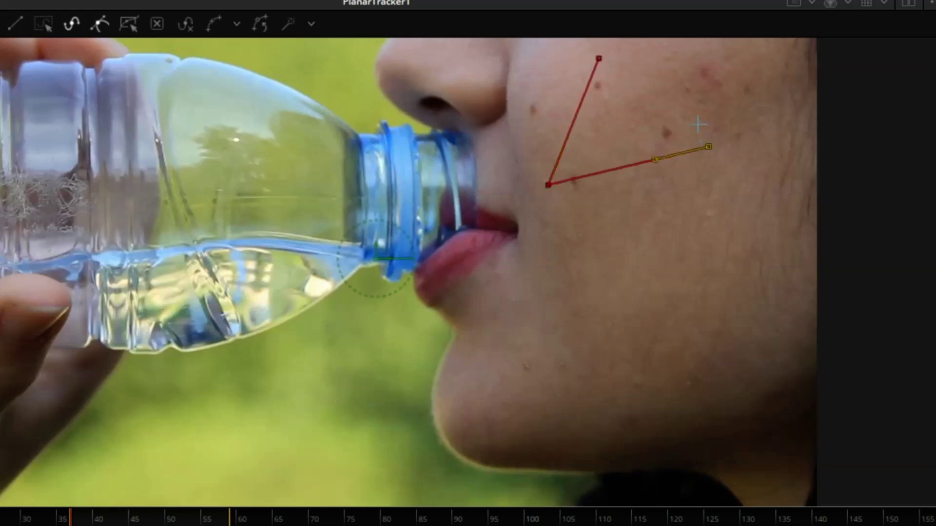
click(599, 59)
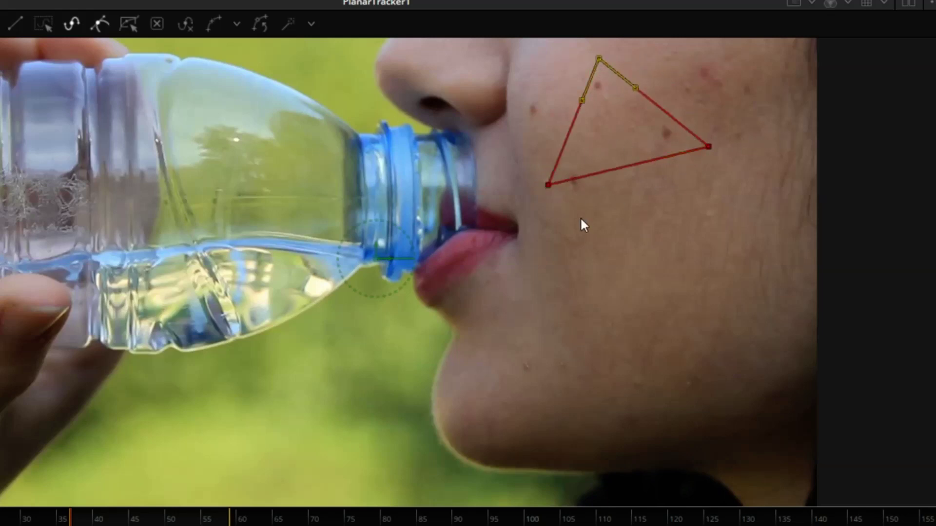
- Adjust the triangle's three corners so it fits closely around the three moles on the cheek
drag(549, 185, 556, 199)
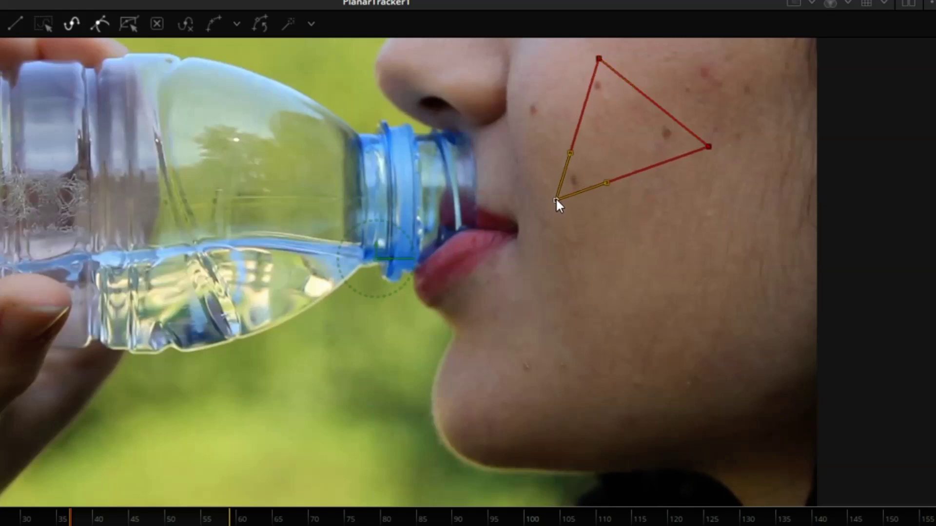
drag(599, 58, 589, 60)
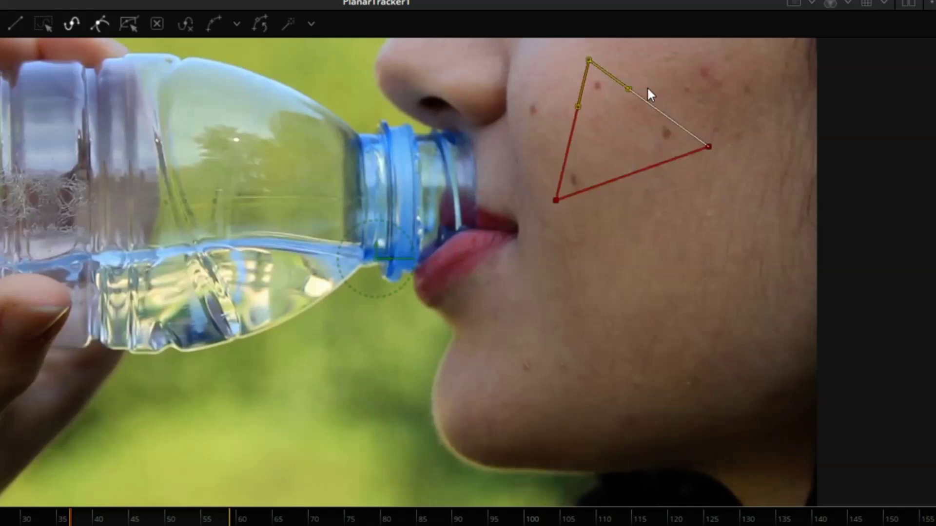
drag(709, 147, 688, 136)
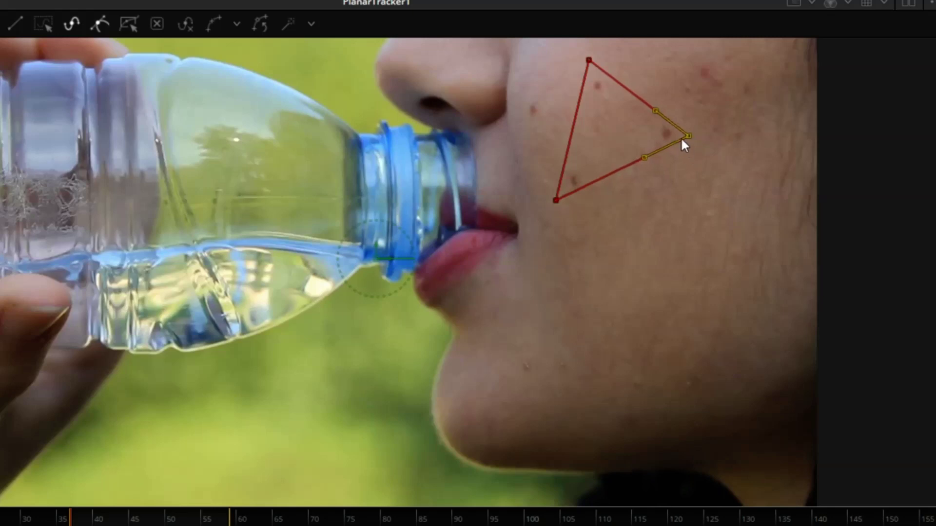
drag(556, 200, 559, 204)
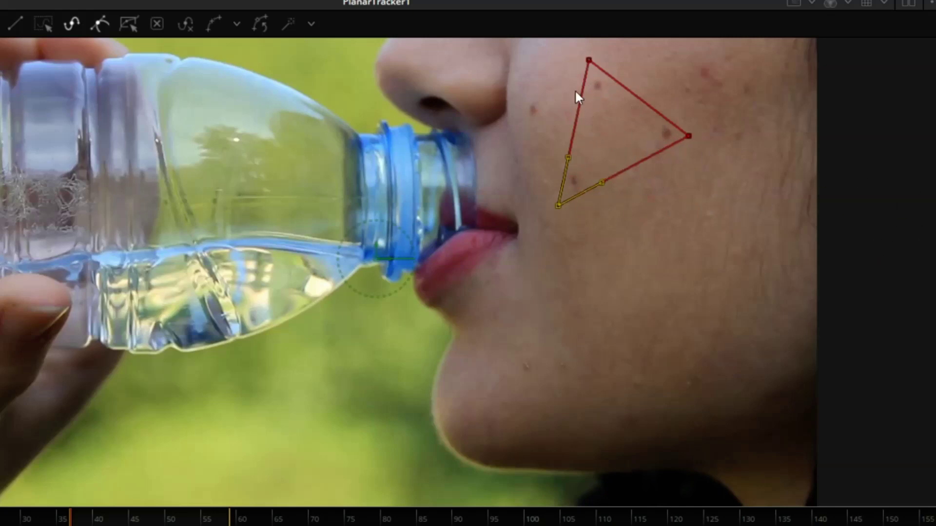
mouse_move(589, 60)
mouse_down()
mouse_move(464, 69)
mouse_move(588, 63)
mouse_up()
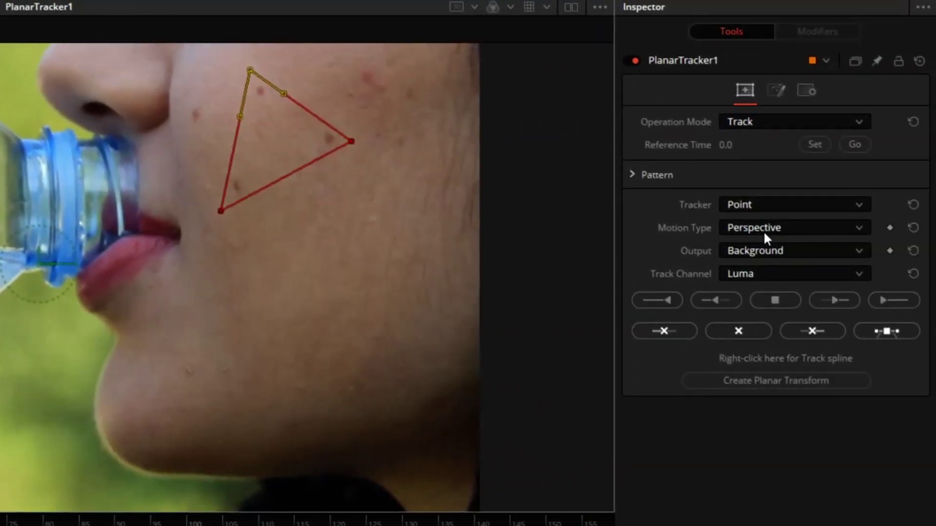
- Set the motion type to Translation, Rotation, and track forward to the end with frame 37 as the reference time
key(space)
click(779, 234)
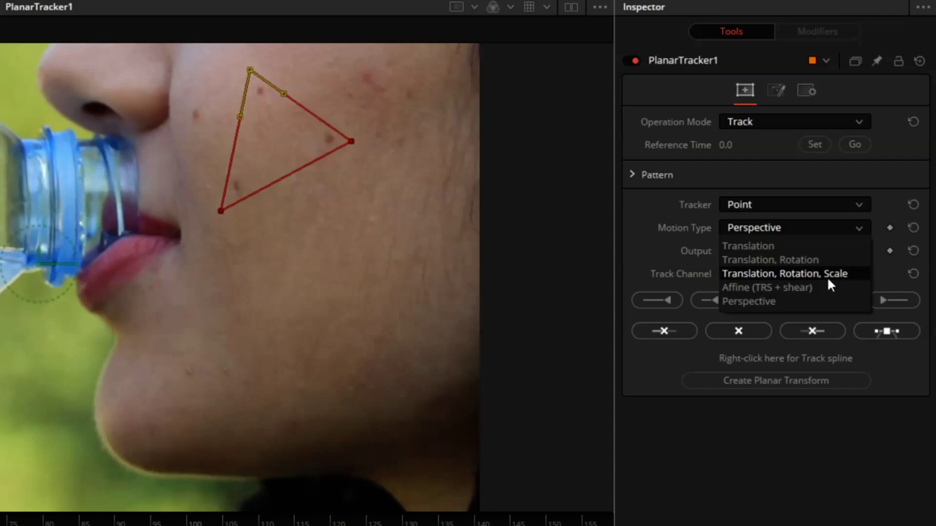
click(833, 260)
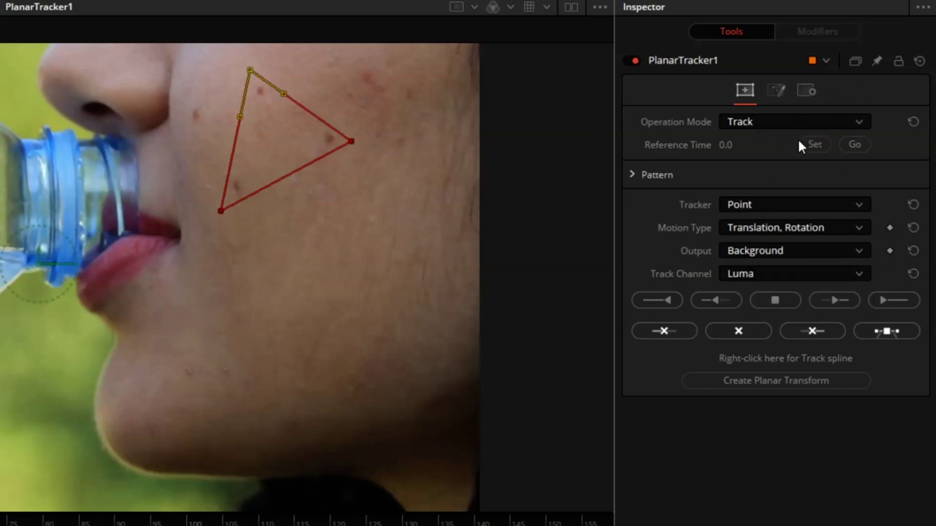
click(815, 145)
click(907, 302)
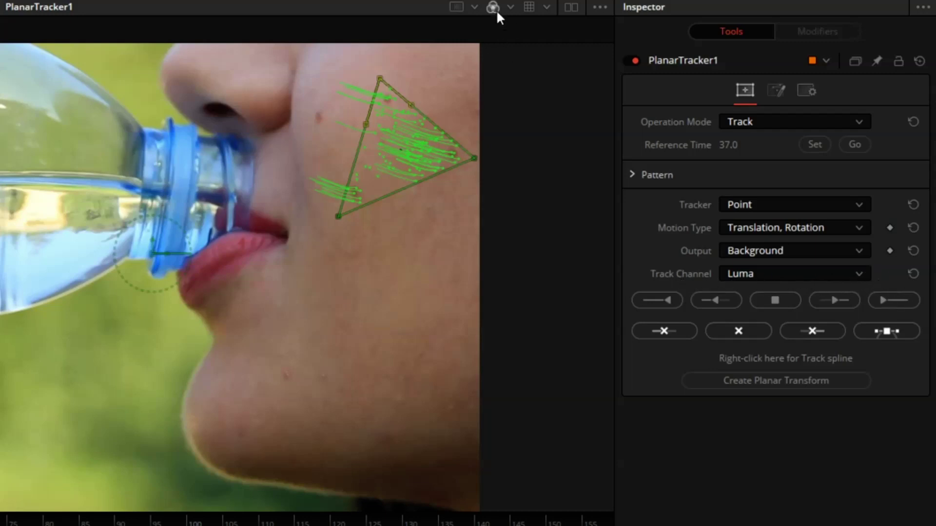
- Compare the red, green and blue channels of the tracked image, and look through the Track Channel options
click(509, 7)
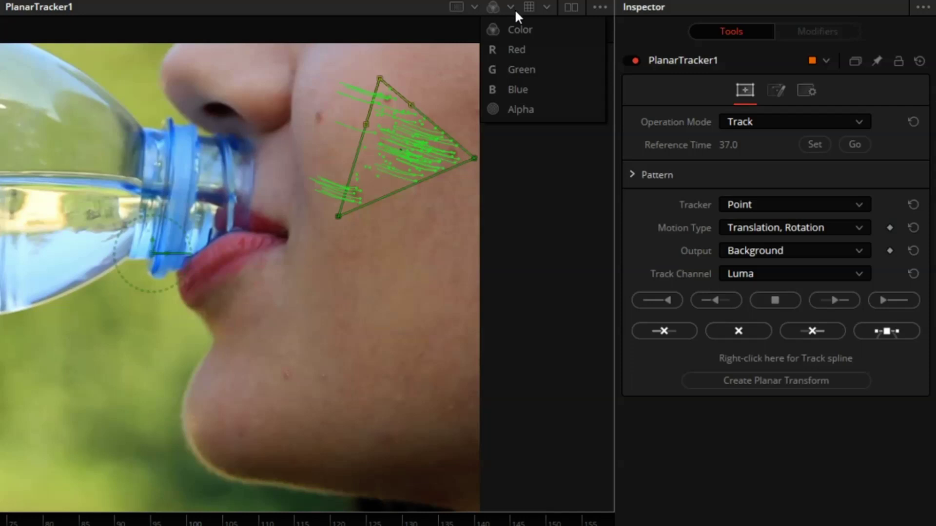
click(518, 49)
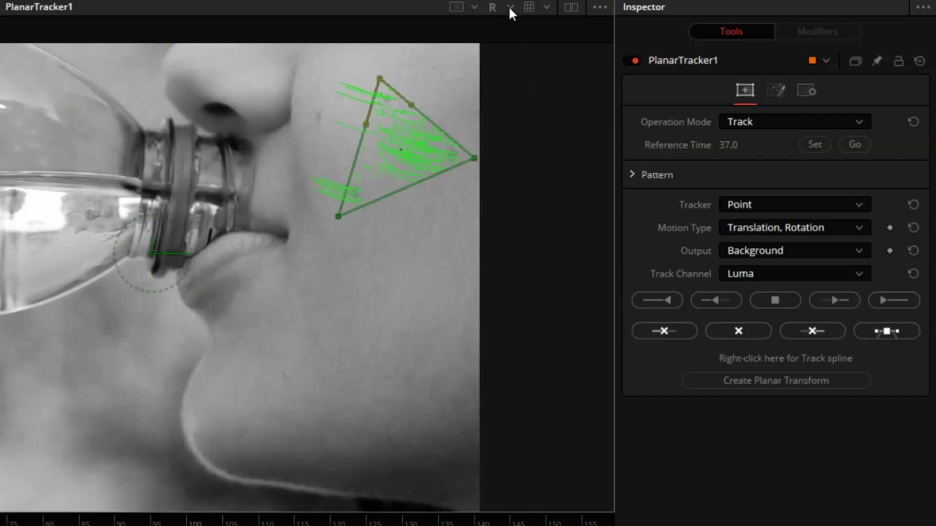
click(509, 7)
click(527, 70)
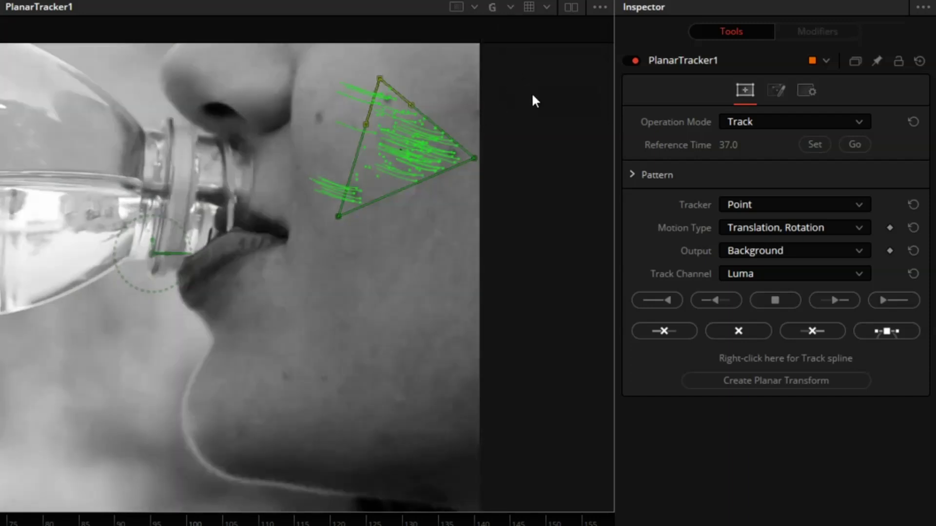
click(510, 7)
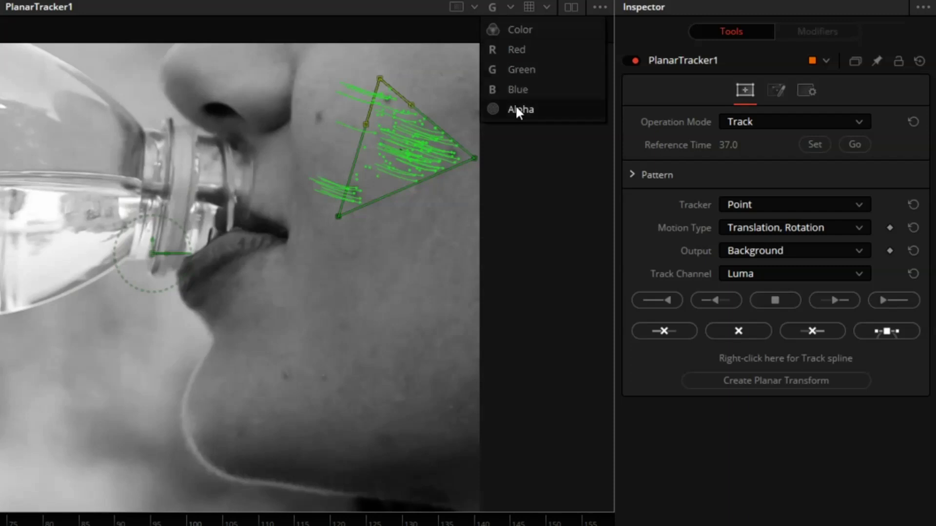
click(517, 90)
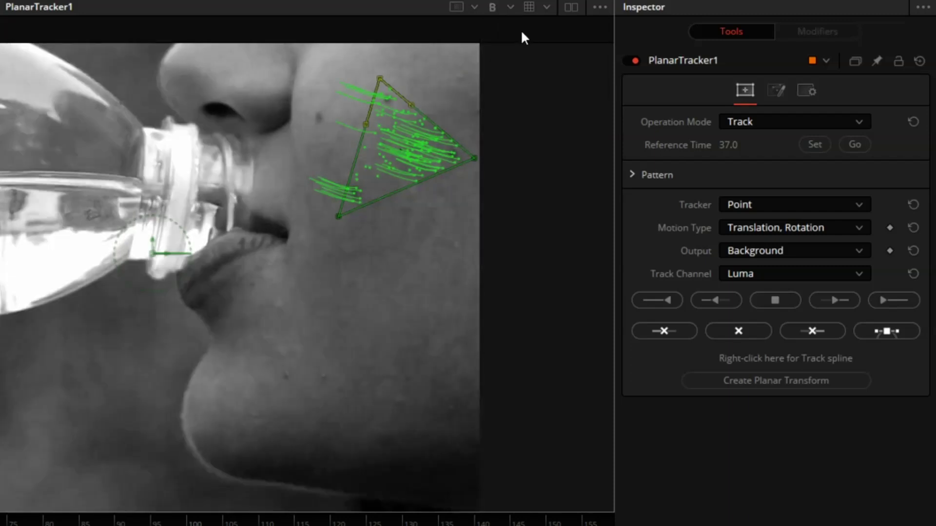
click(509, 7)
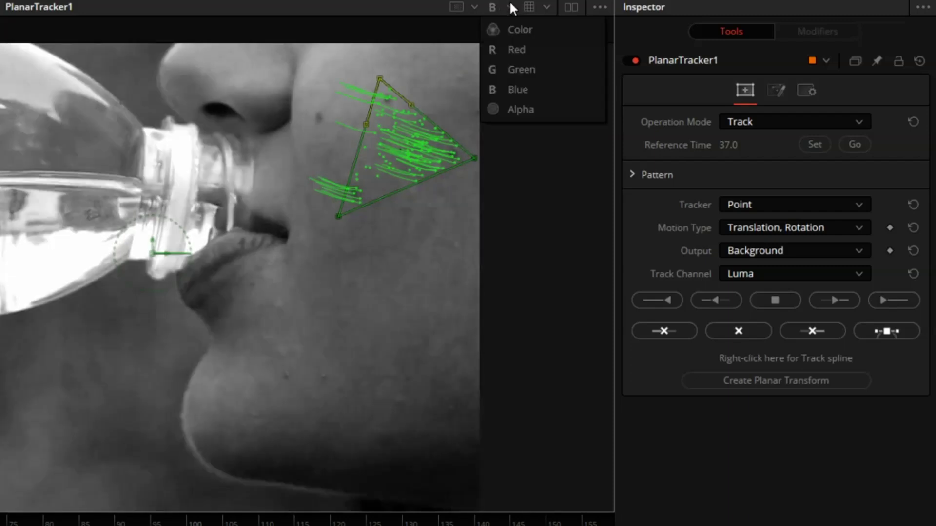
click(522, 72)
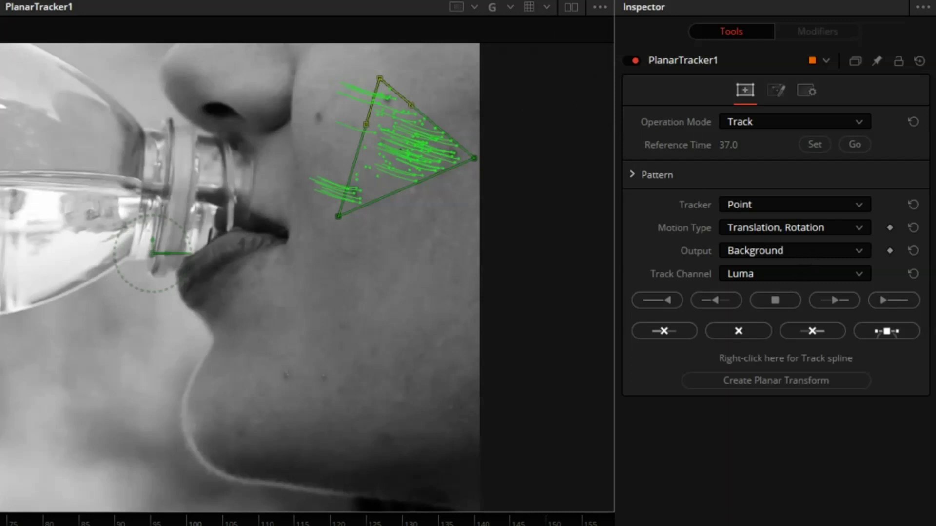
click(779, 274)
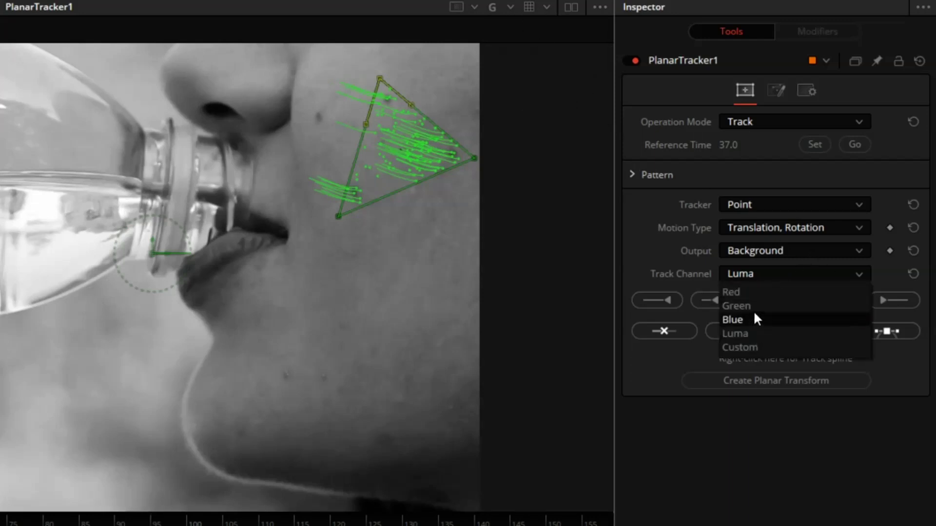
click(639, 246)
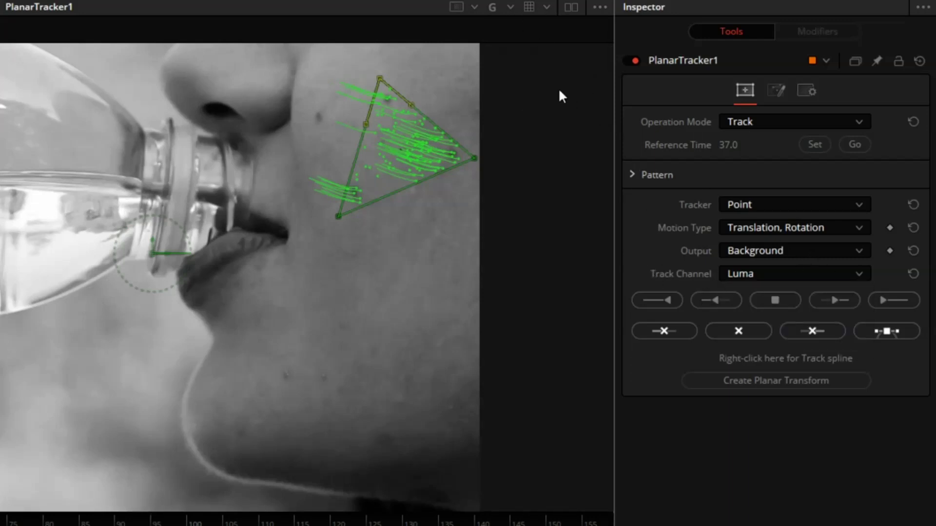
- Switch the viewer back to full color, and add a Background node with a Paint node connected after it
click(510, 8)
click(546, 28)
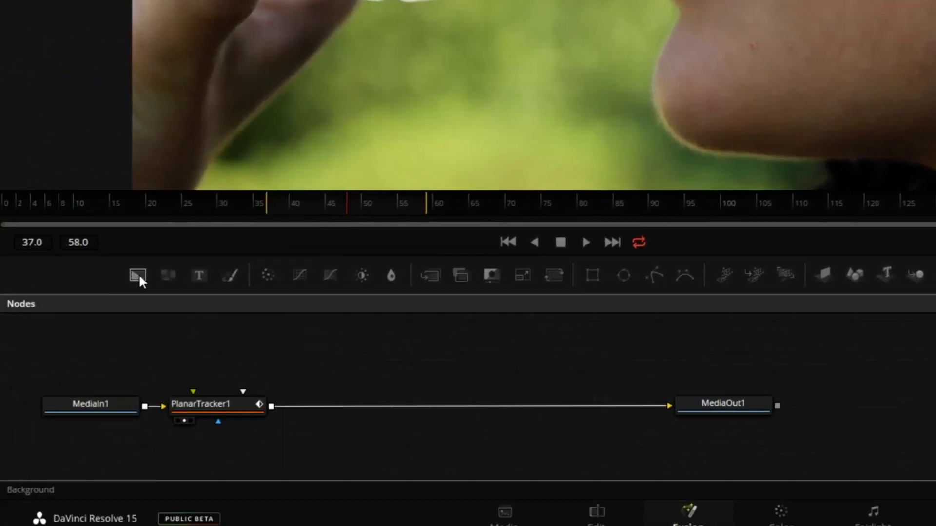
click(139, 275)
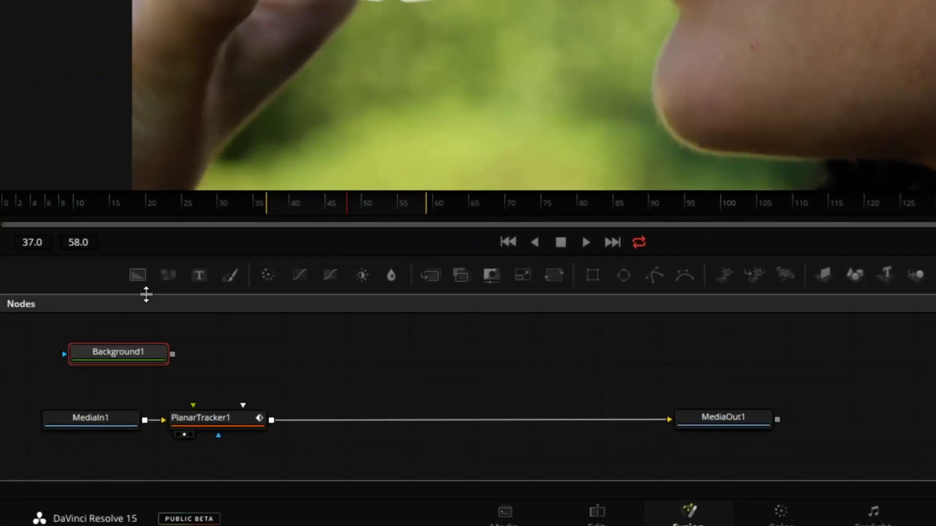
click(234, 278)
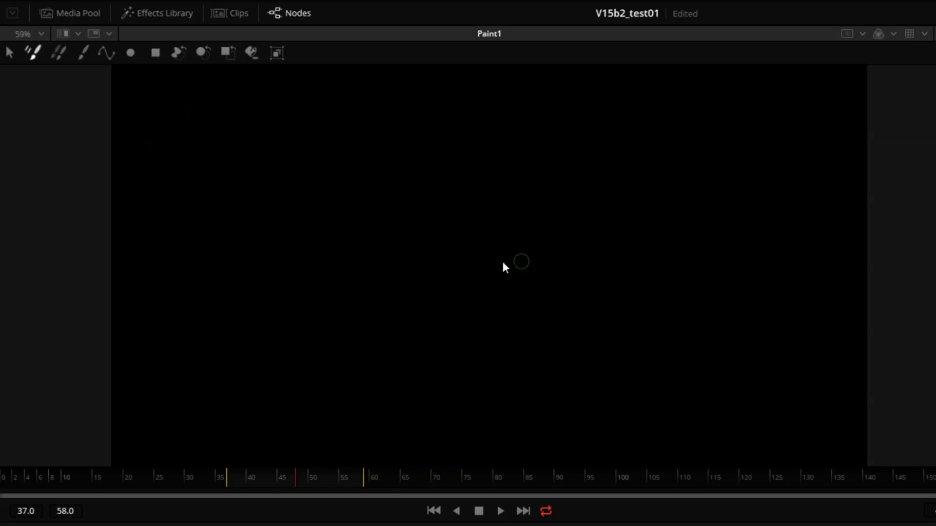
- Paint a heart outline with the Stroke brush at size 0.0937, in dark purple with hue 0.88, saturation 0.472 and value 0.22
click(83, 52)
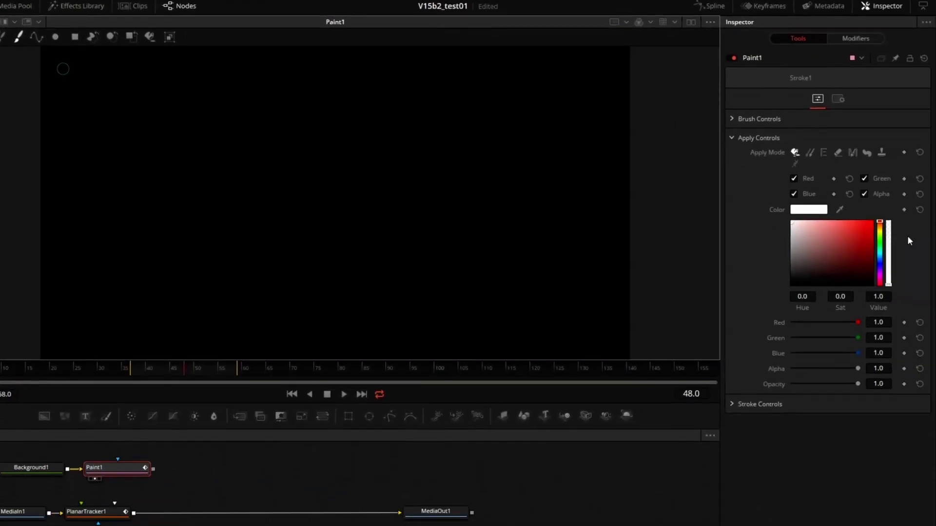
click(879, 263)
drag(842, 257, 829, 260)
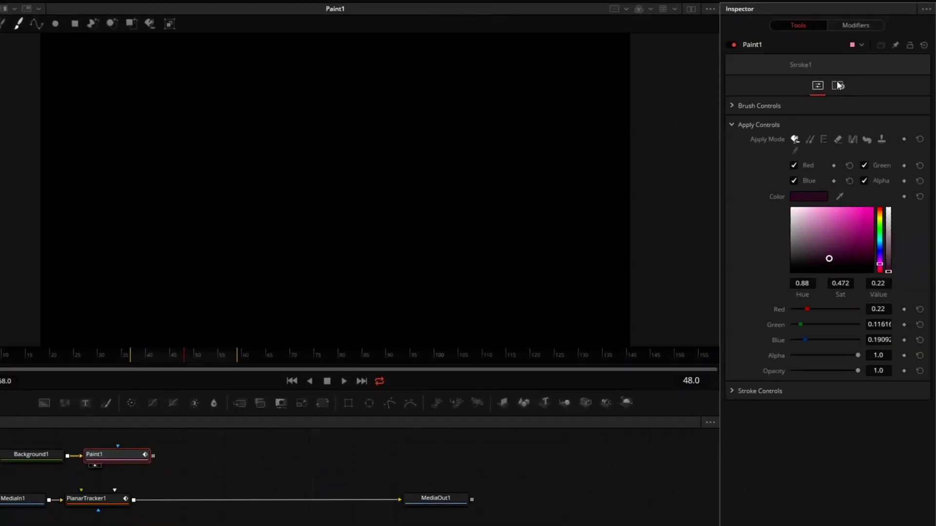
click(732, 106)
drag(809, 146, 855, 145)
scroll(336, 107, down, 1)
click(341, 91)
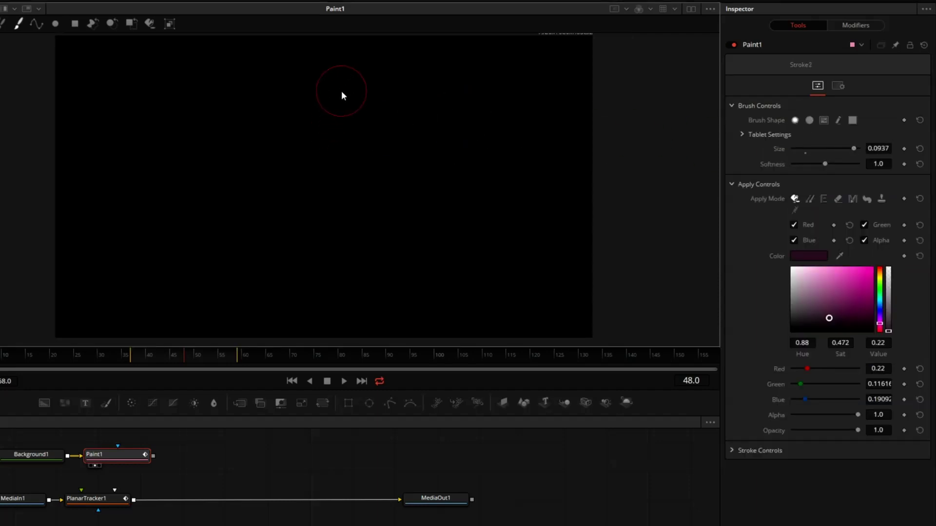
mouse_move(329, 114)
mouse_down()
mouse_move(204, 113)
mouse_move(320, 290)
mouse_move(422, 200)
mouse_move(413, 101)
mouse_move(319, 119)
mouse_up()
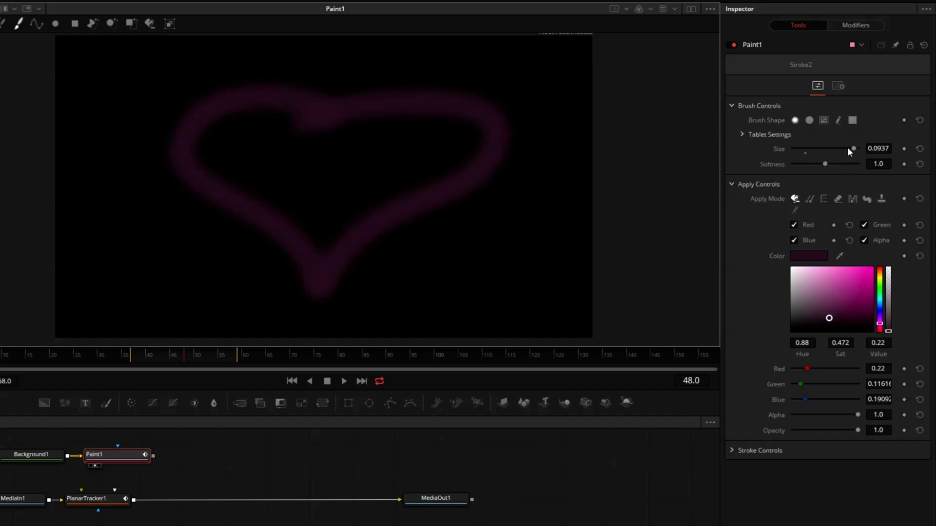
- Reduce the brush size to 0.0537 and fill the heart with diagonal hatching strokes
drag(847, 147, 831, 148)
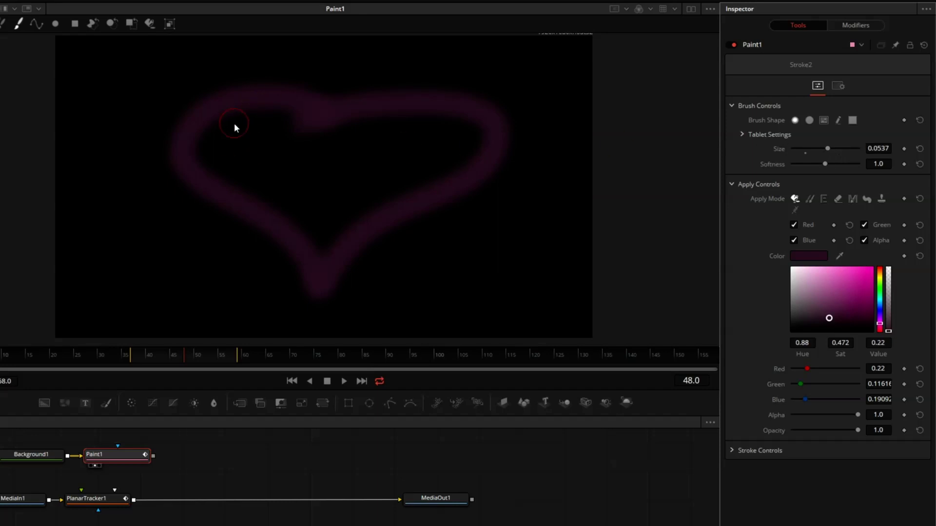
mouse_move(256, 110)
mouse_down()
mouse_move(287, 107)
mouse_move(217, 170)
mouse_move(298, 119)
mouse_up()
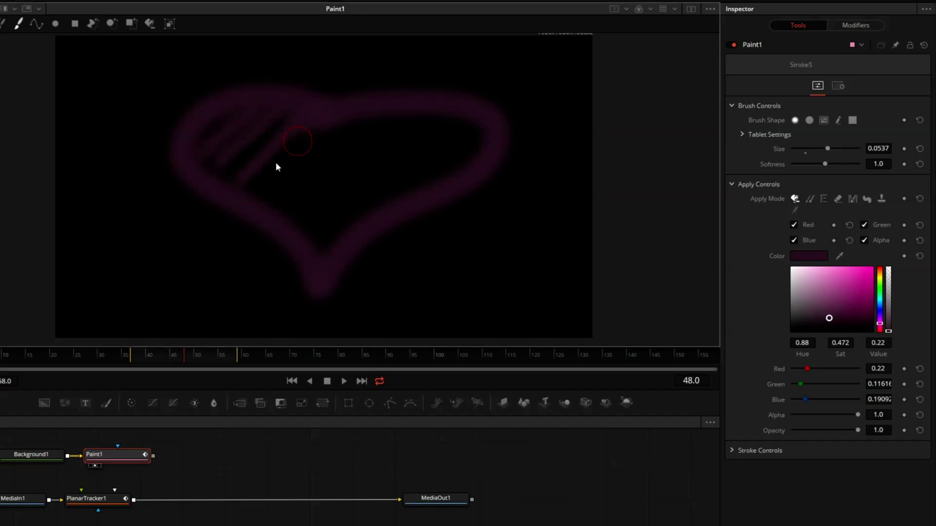
drag(275, 162, 244, 188)
drag(336, 124, 267, 198)
drag(373, 112, 287, 209)
drag(414, 110, 295, 223)
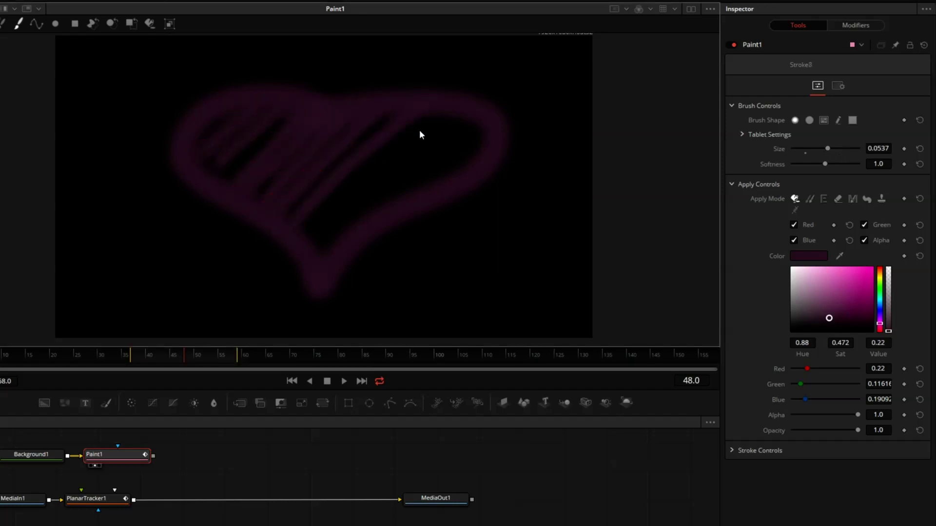
mouse_move(422, 127)
mouse_down()
mouse_move(303, 232)
mouse_move(305, 243)
mouse_up()
mouse_move(471, 132)
mouse_down()
mouse_move(364, 223)
mouse_move(382, 227)
mouse_up()
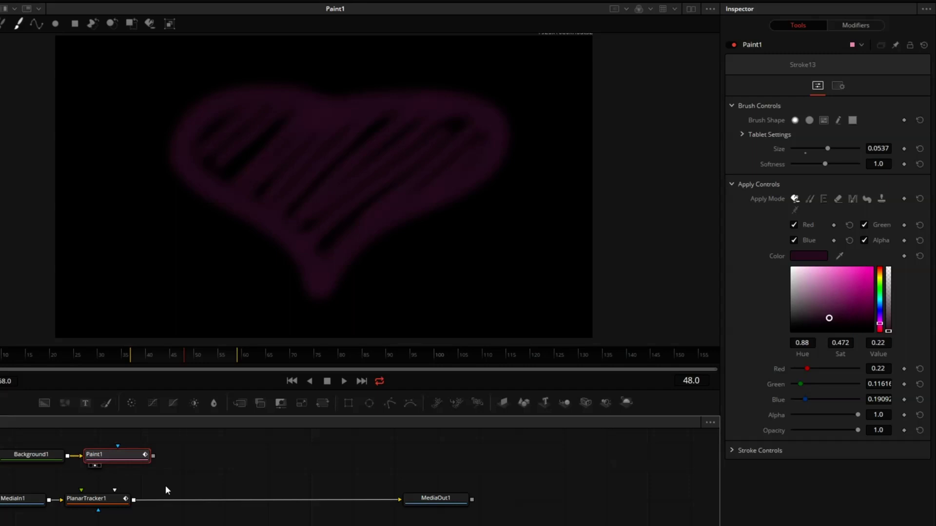
- Split the view into two viewers, showing the painted heart in one and the PlanarTracker1 output in the other
click(691, 9)
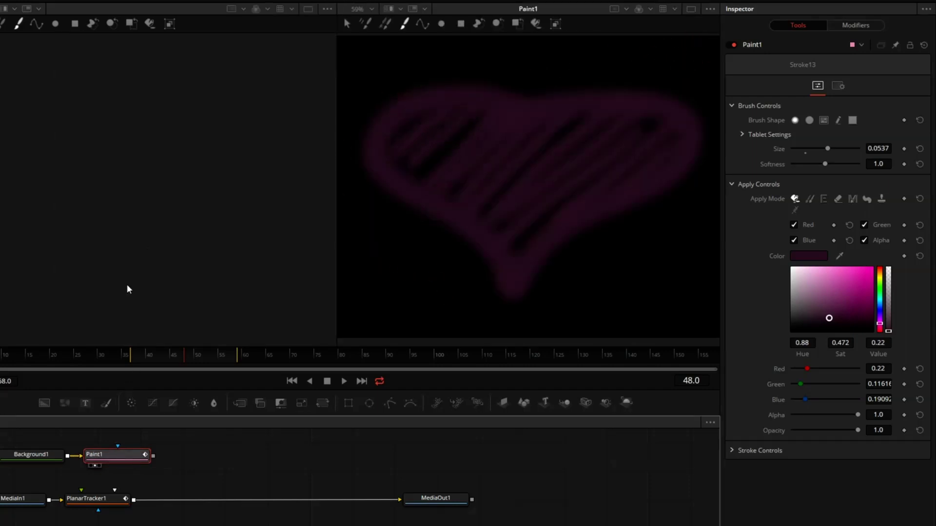
key(1)
key(2)
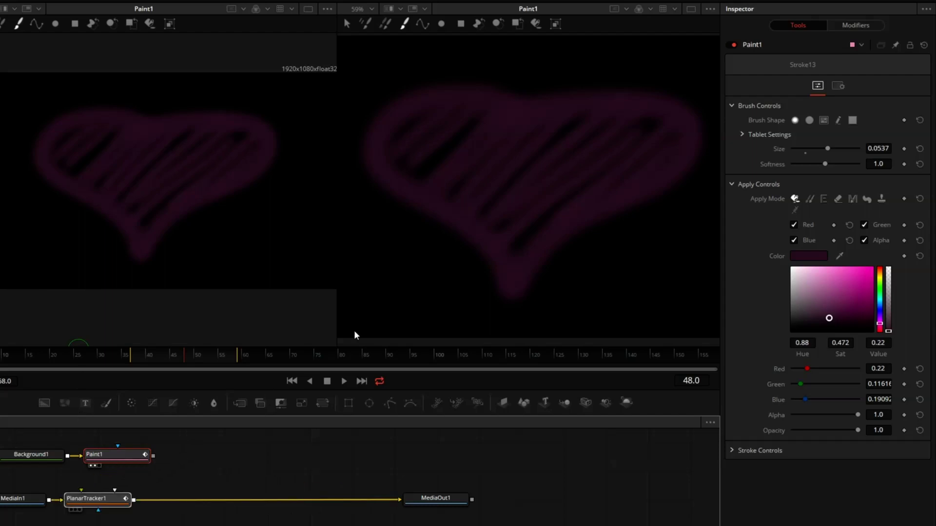
drag(637, 180, 539, 192)
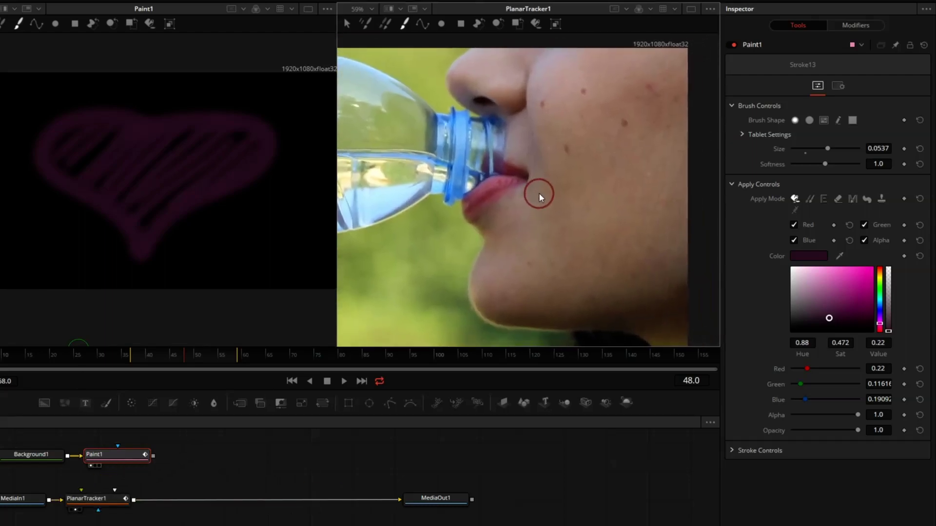
- Set the PlanarTracker1 operation mode to Corner Pin and connect the Paint1 output to its corner pin input
drag(96, 506, 99, 506)
click(99, 506)
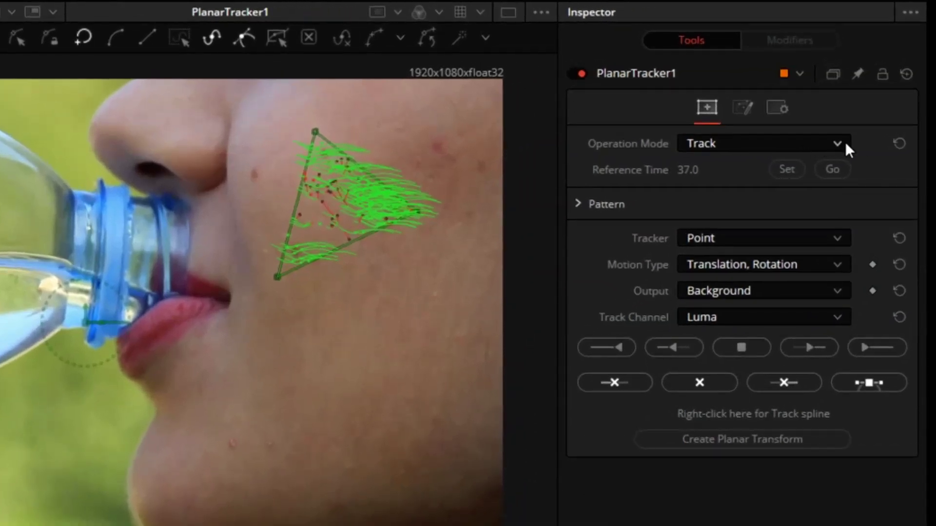
click(839, 141)
key(Escape)
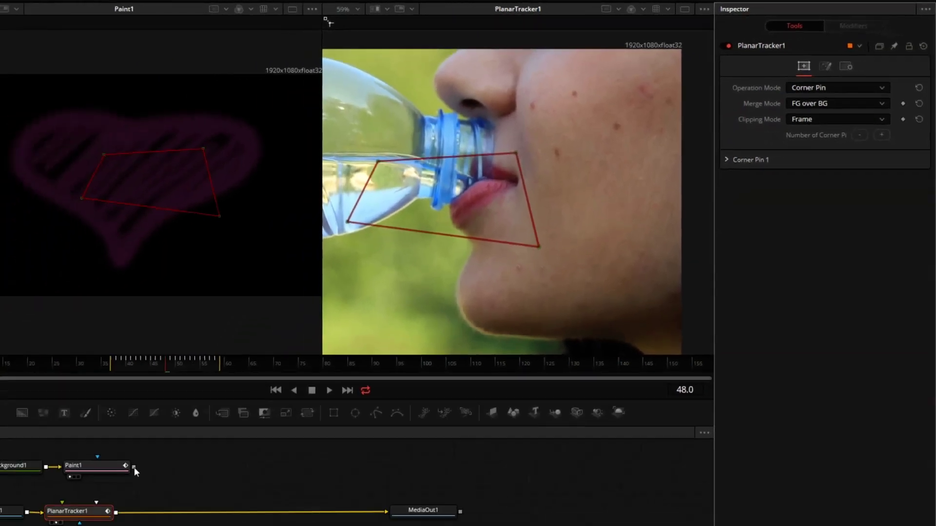
drag(153, 456, 116, 491)
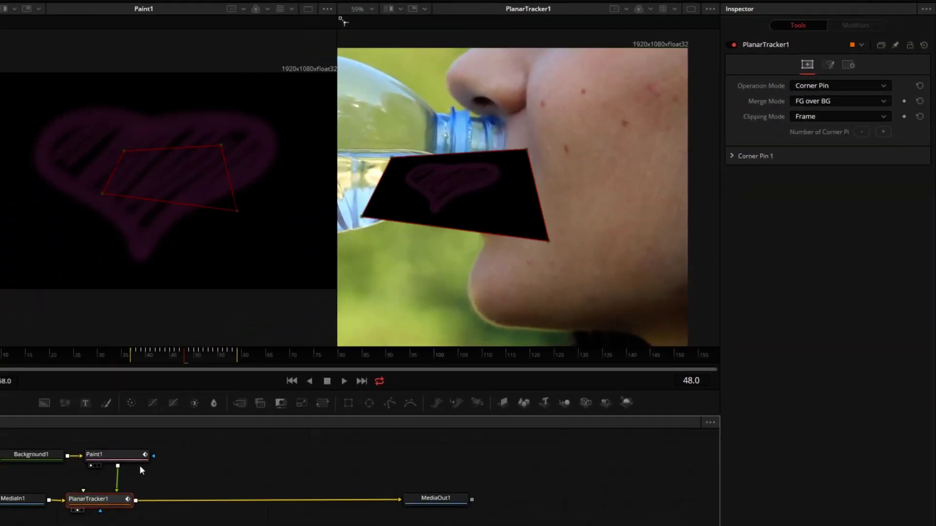
- Move the four corner pins onto the woman's cheek so the heart sits beside her mouth below the moles
drag(527, 149, 592, 123)
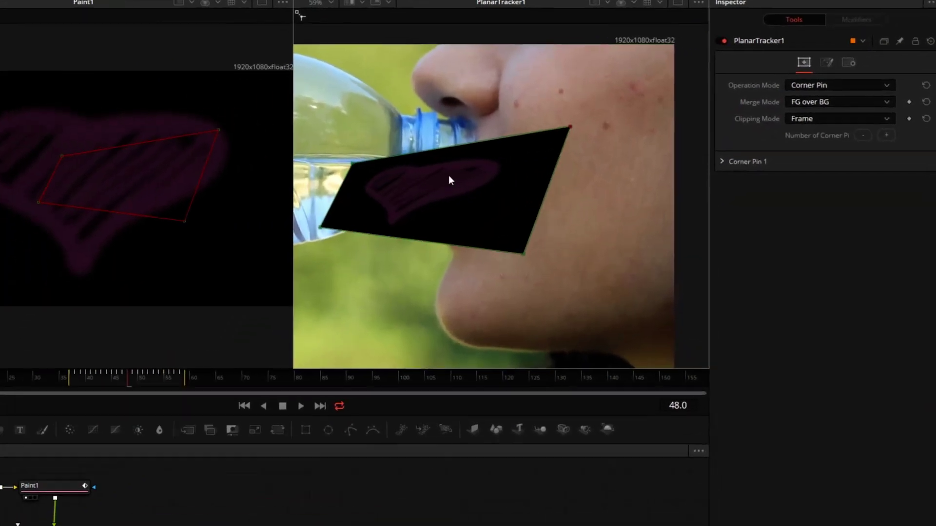
drag(392, 154, 522, 135)
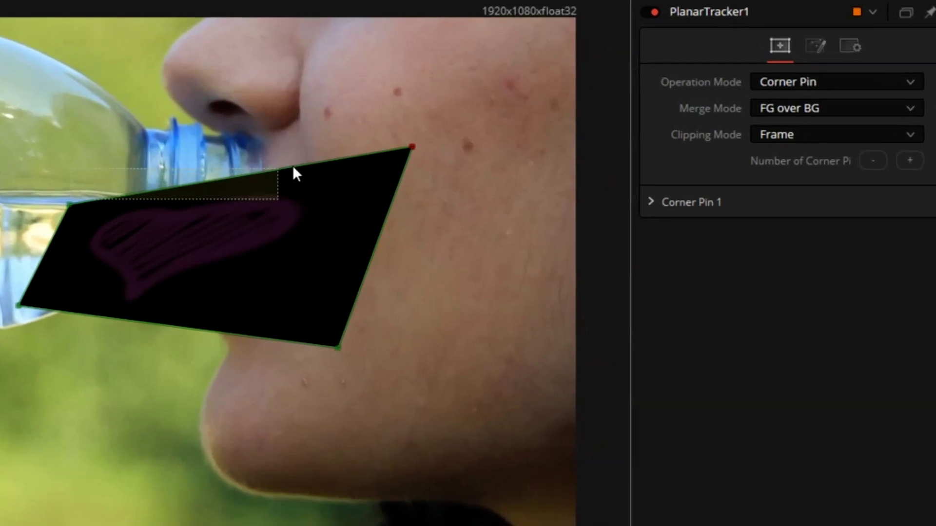
drag(292, 166, 292, 165)
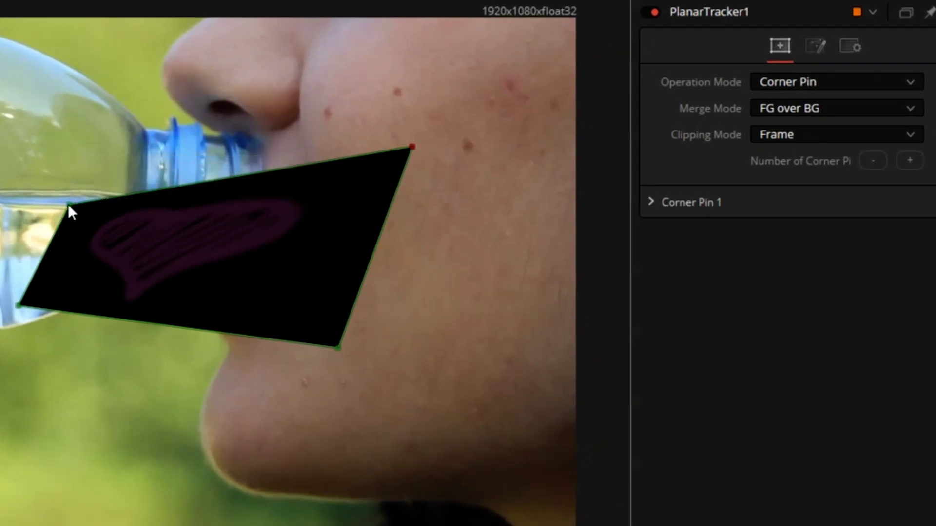
drag(69, 206, 297, 152)
drag(339, 350, 529, 322)
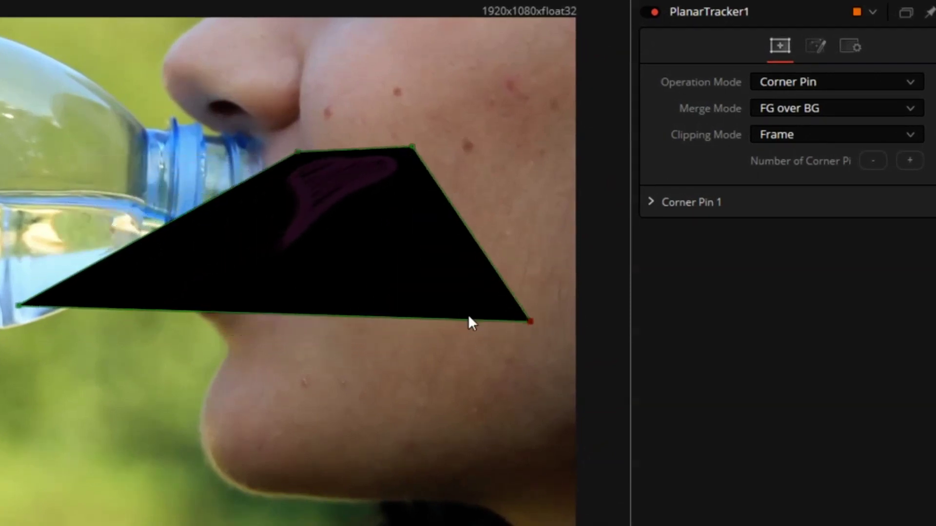
drag(20, 306, 350, 297)
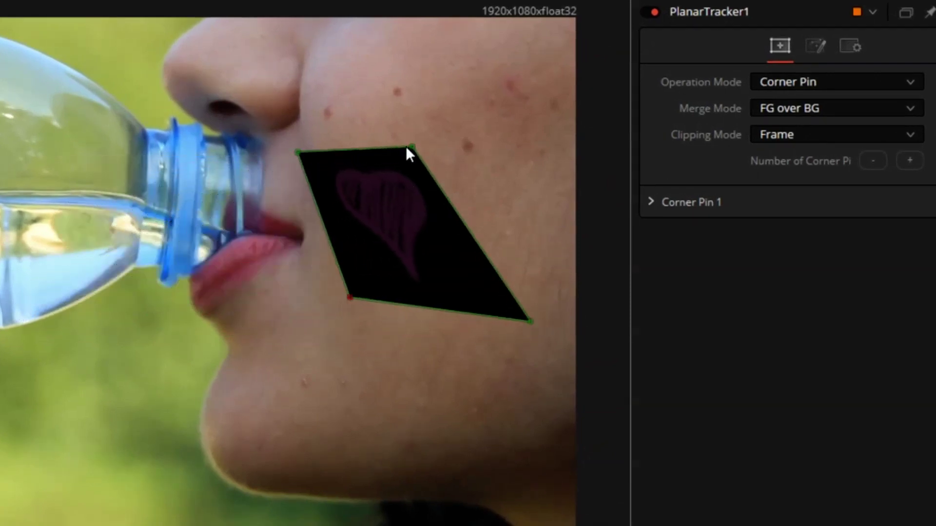
drag(413, 147, 484, 105)
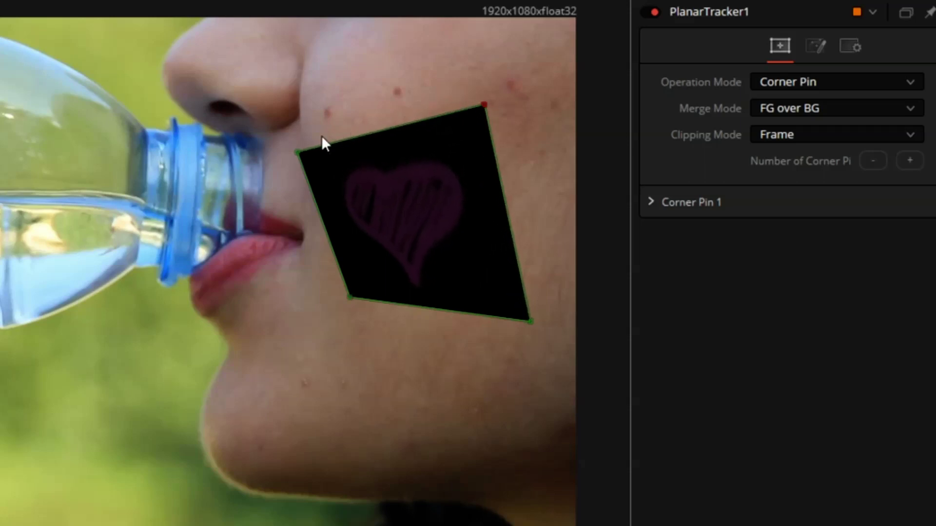
drag(297, 153, 332, 146)
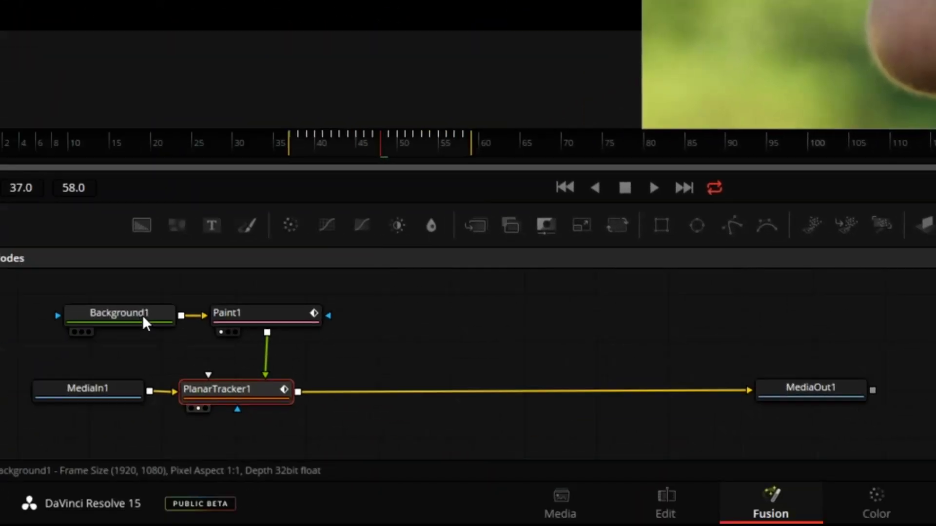
- Set the Background1 alpha to 0.0 and nudge the heart's lower-right corner pin up and inward on the cheek
click(146, 320)
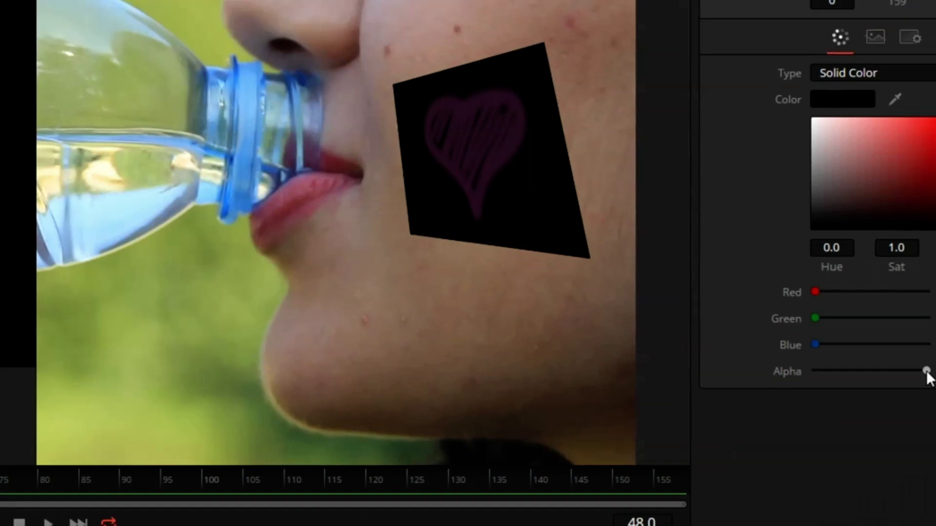
drag(925, 375, 683, 439)
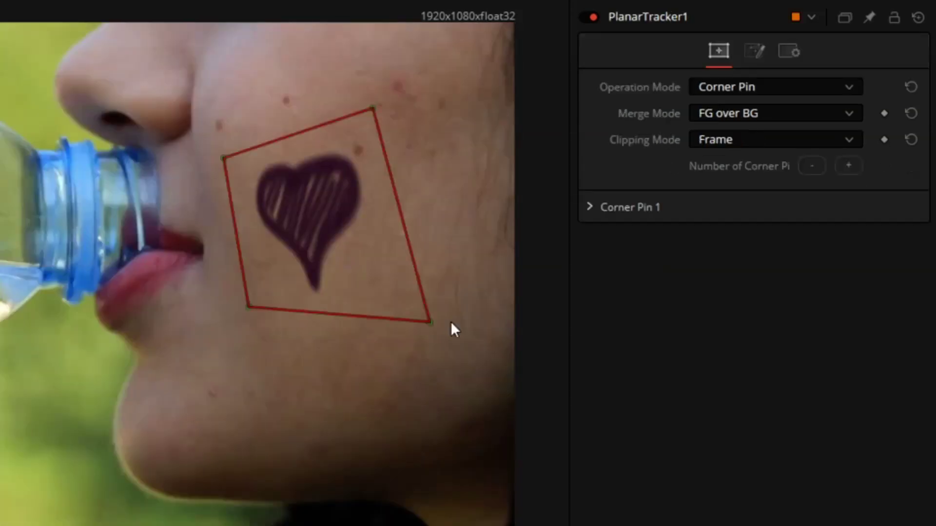
drag(451, 328, 409, 244)
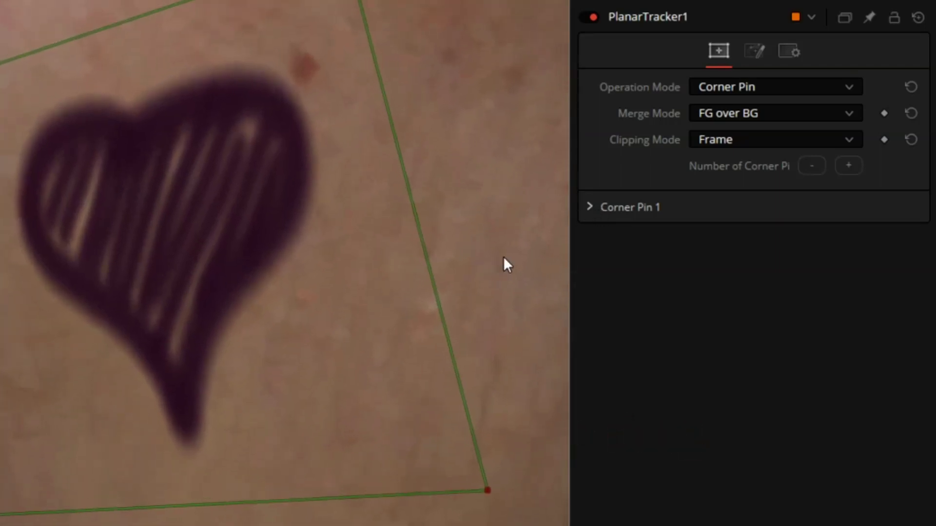
- Try the Color Burn apply mode for Corner Pin 1 with a gain of 0.28
click(589, 207)
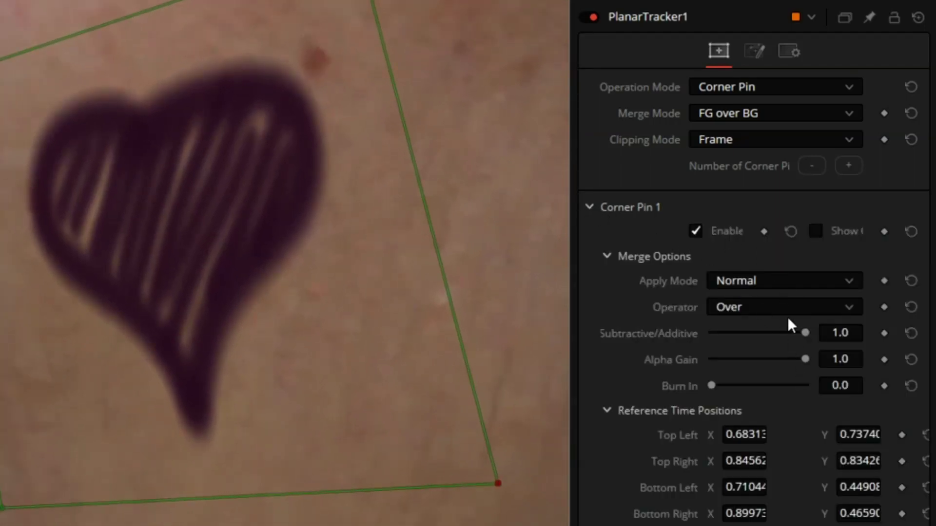
click(779, 279)
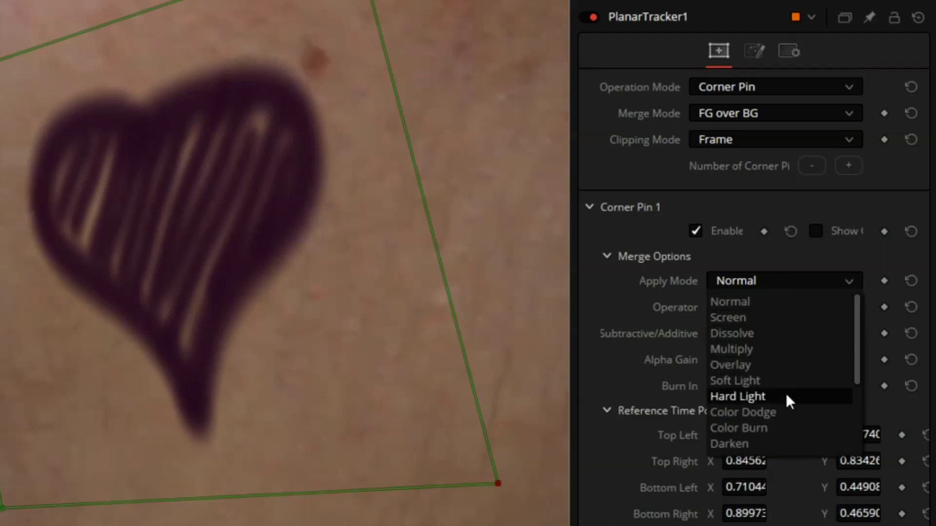
click(765, 428)
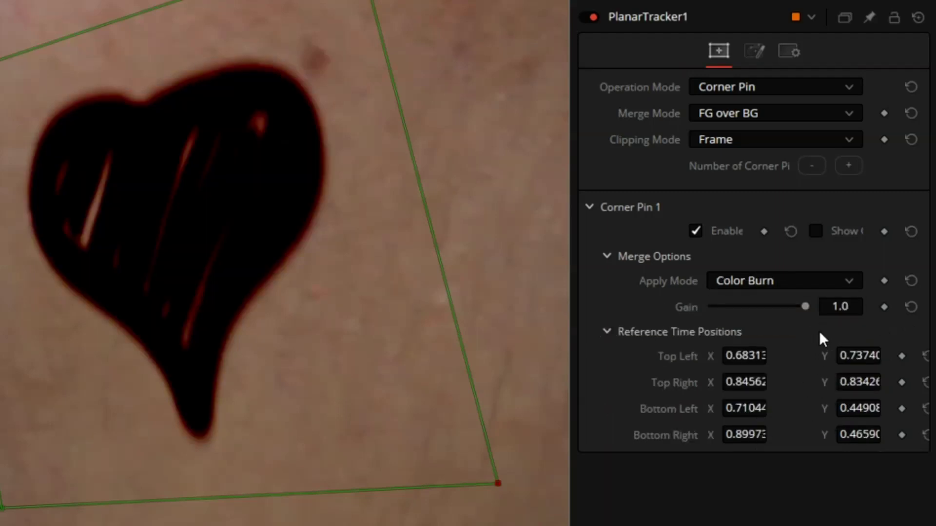
drag(809, 313, 736, 312)
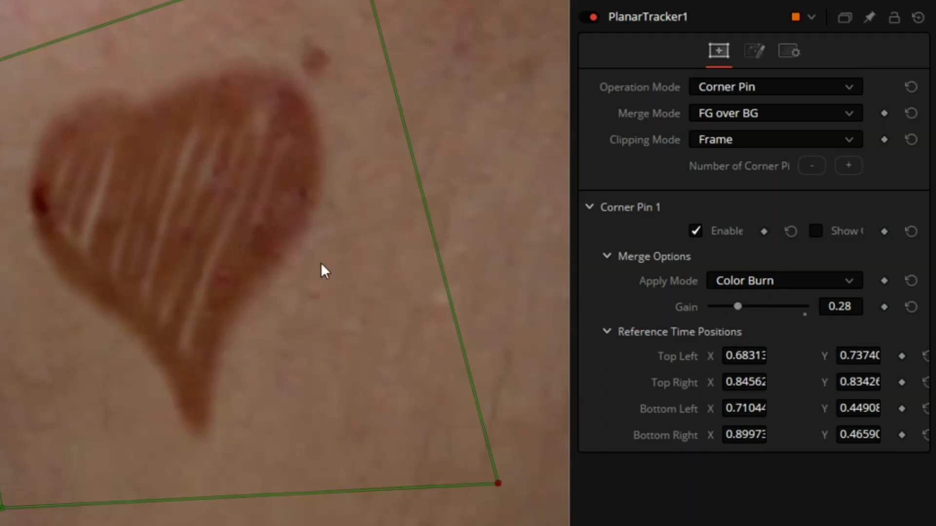
- Set the Corner Pin 1 apply mode to Overlay and raise its gain so the heart blends into the skin
click(760, 281)
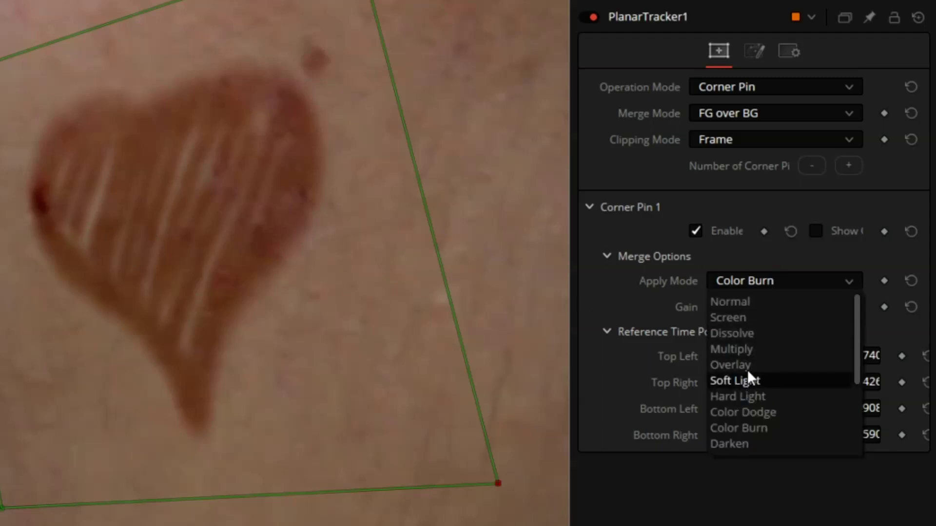
click(746, 364)
drag(755, 310, 781, 309)
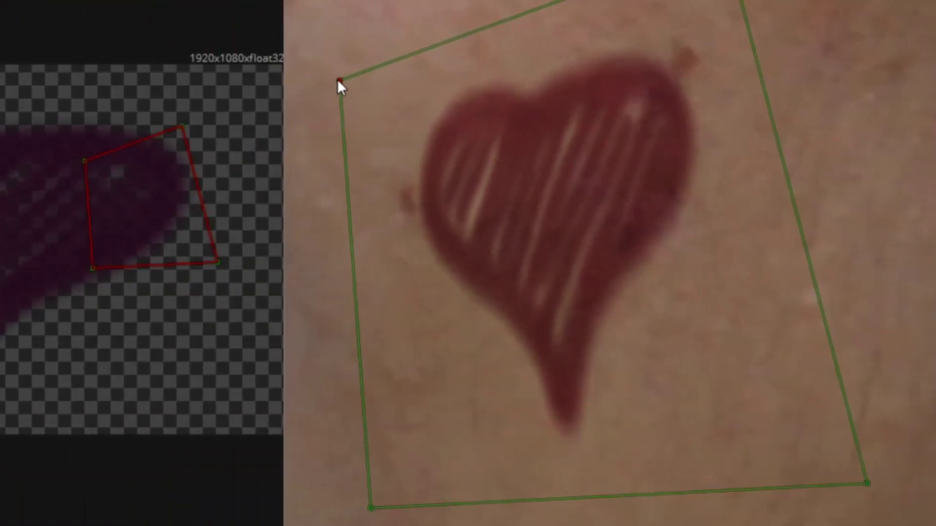
- Shift the heart's upper-left corner pin inward to uncover the mole beside it, and play back the tracked heart up close
drag(337, 80, 336, 82)
drag(809, 294, 630, 372)
key(space)
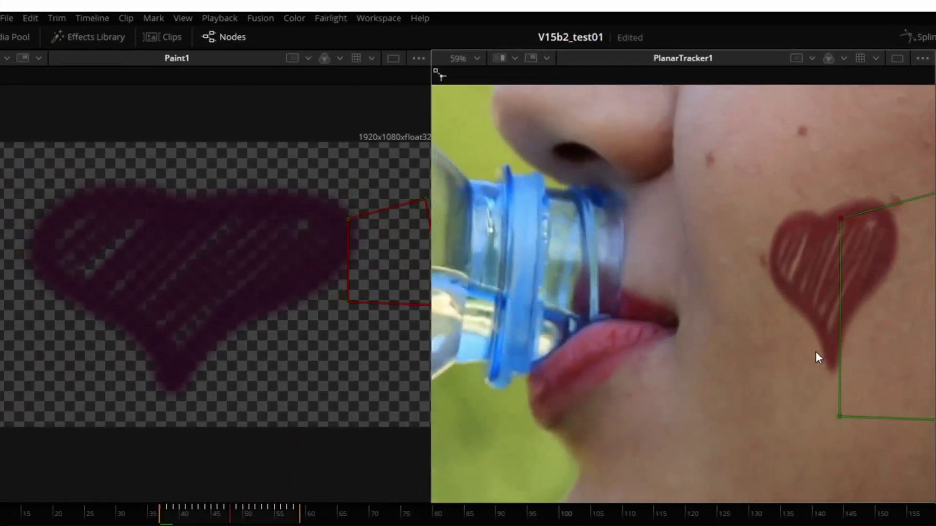
drag(815, 352, 550, 359)
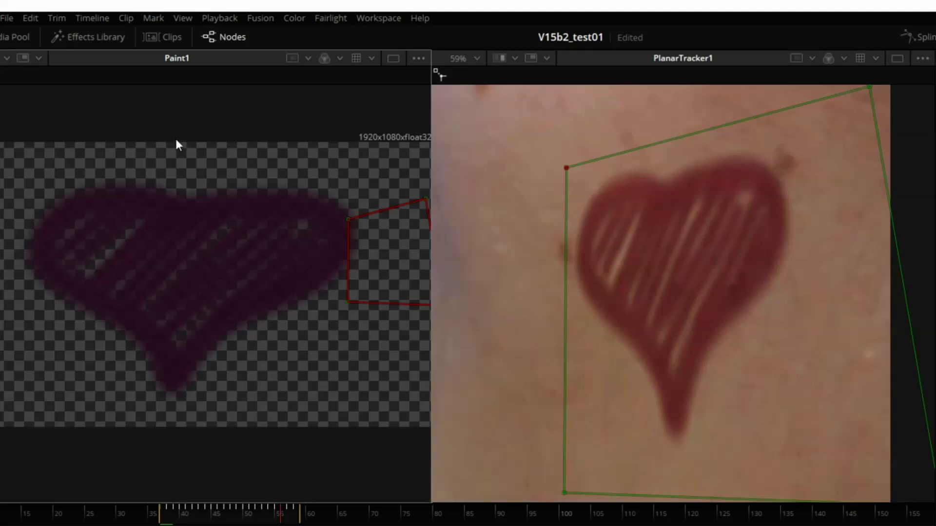
- Paint dark green shading strokes inside the heart in Paint1, using hue 0.448, saturation 0.72, value 0.228 and brush size 0.0537
click(926, 525)
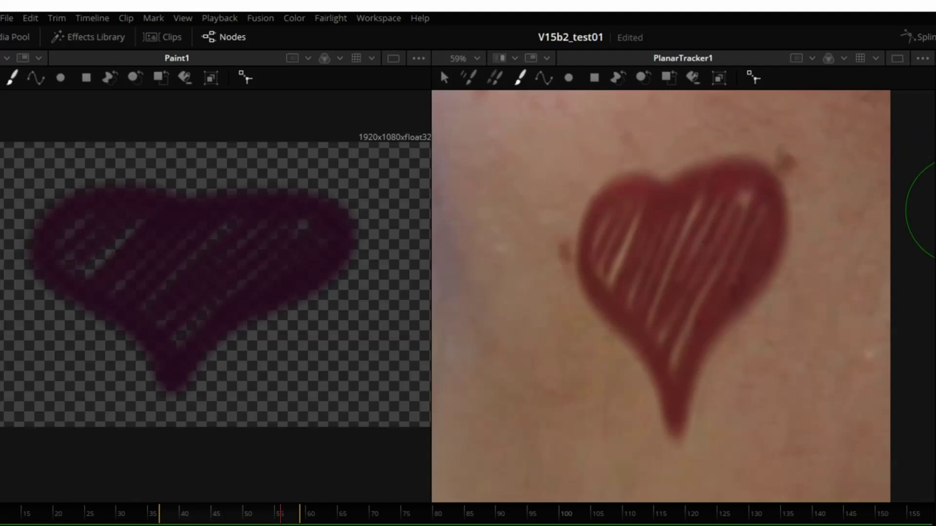
key(space)
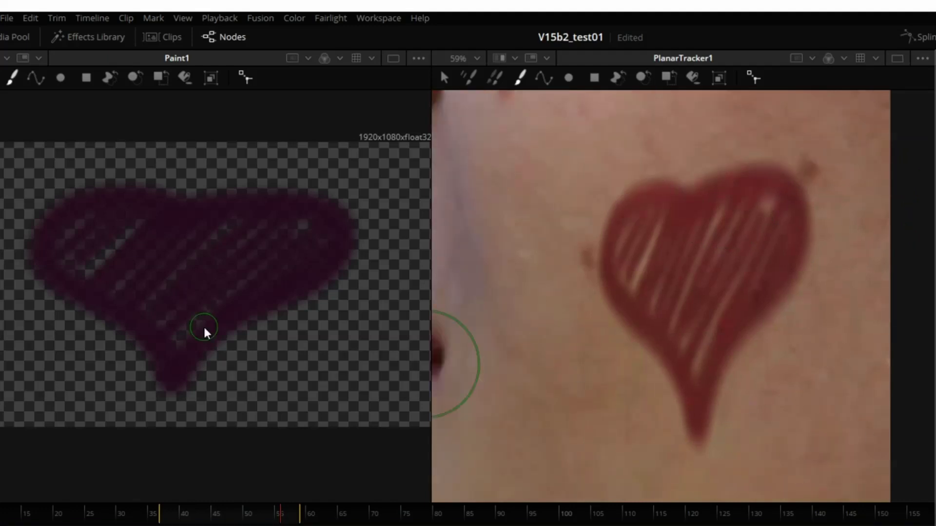
mouse_move(140, 217)
mouse_down()
mouse_move(80, 278)
mouse_move(141, 216)
mouse_move(66, 261)
mouse_move(94, 208)
mouse_up()
mouse_move(205, 226)
mouse_down()
mouse_move(168, 347)
mouse_move(205, 327)
mouse_up()
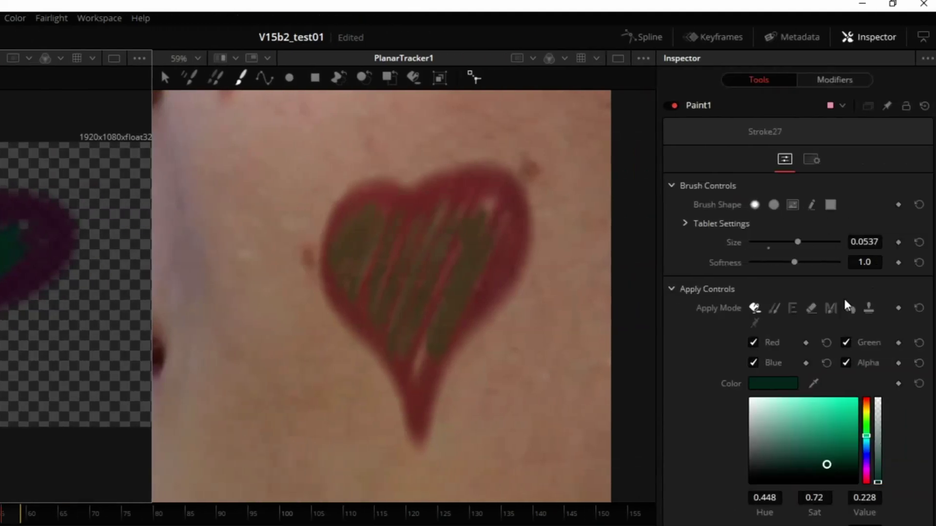
- Set the Paint1 brush's apply mode to Smear and smear the heart's paint, deepening the notch between the two lobes
click(849, 309)
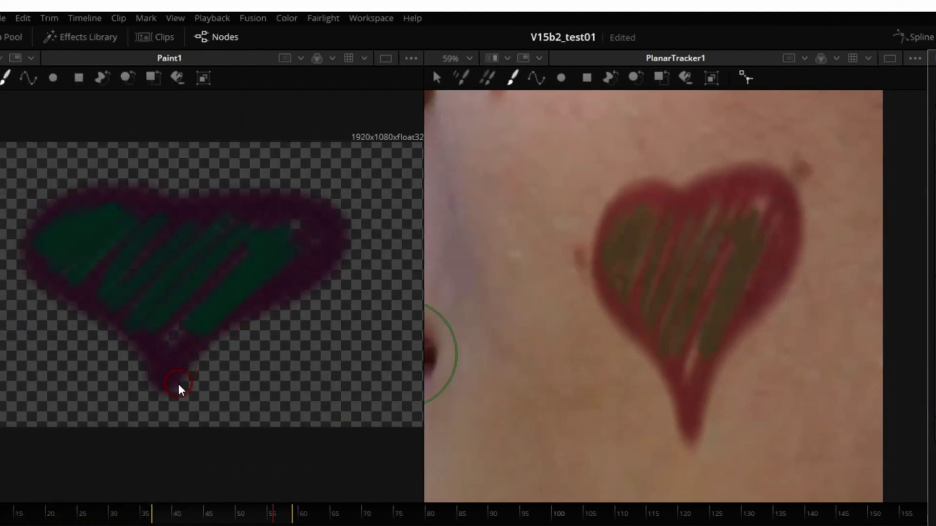
drag(178, 385, 218, 346)
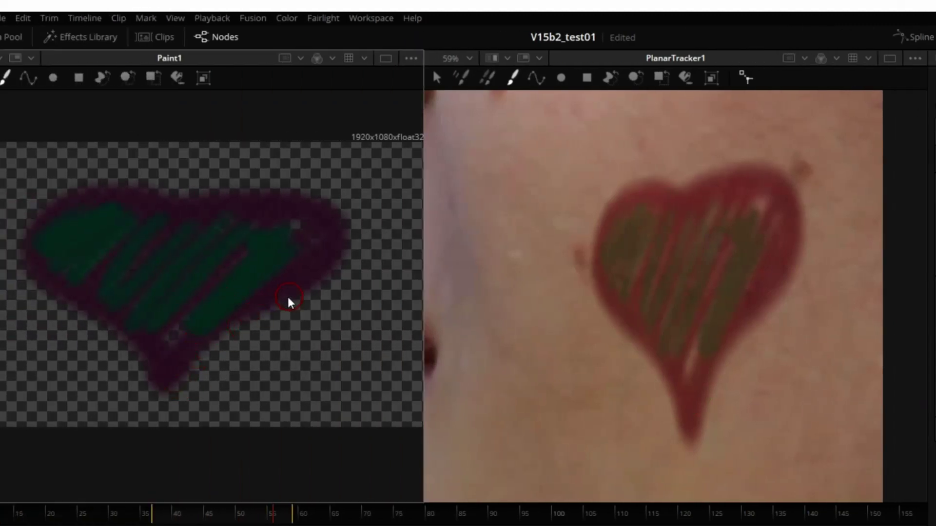
click(184, 201)
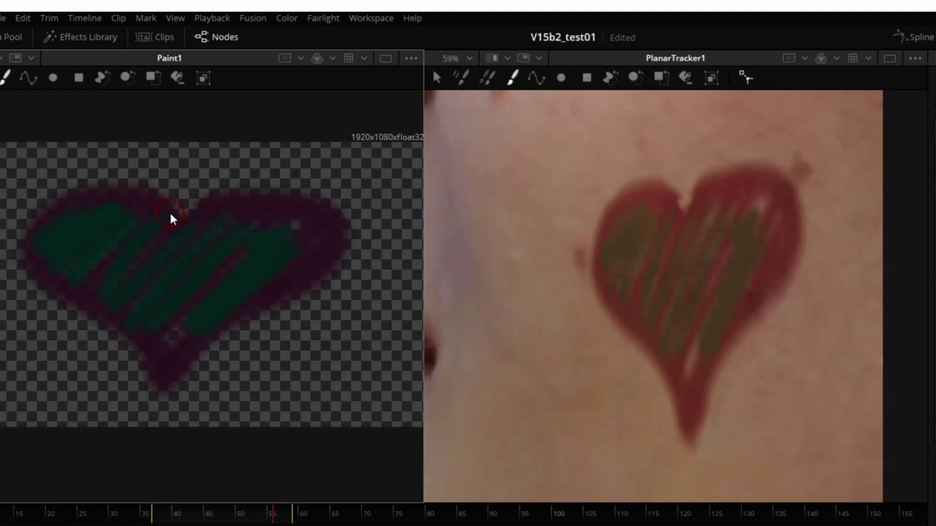
drag(86, 271, 91, 266)
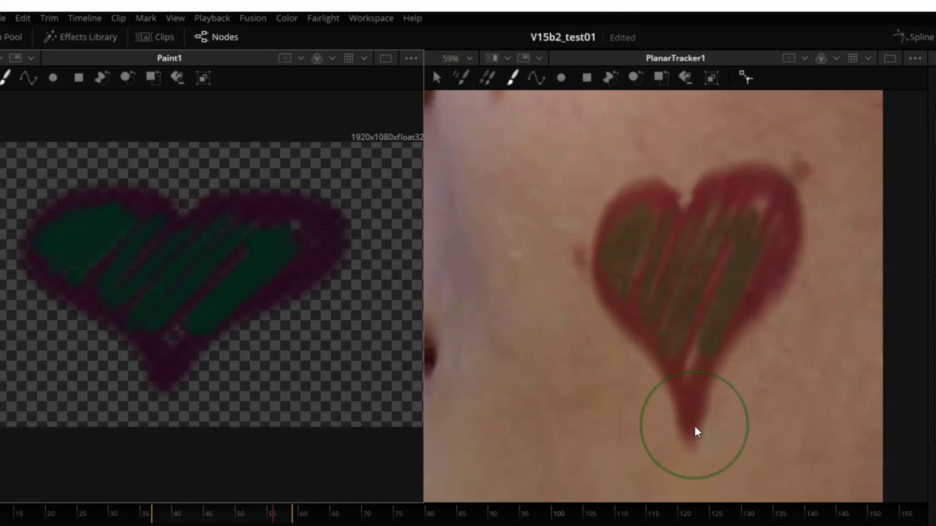
- Show PlanarTracker1 in a single large viewer and play back the repainted heart on the moving cheek
key(space)
key(Right)
key(Right)
key(Right)
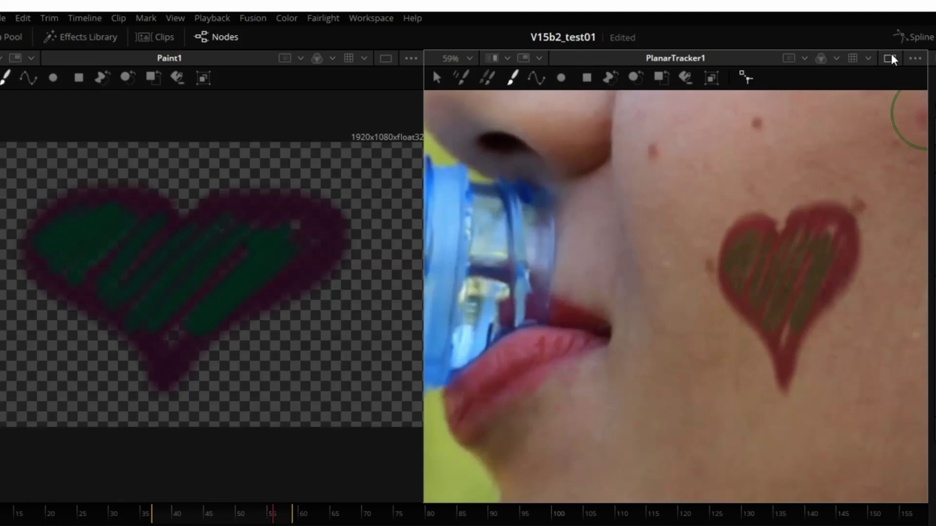
click(890, 58)
drag(628, 319, 460, 343)
key(space)
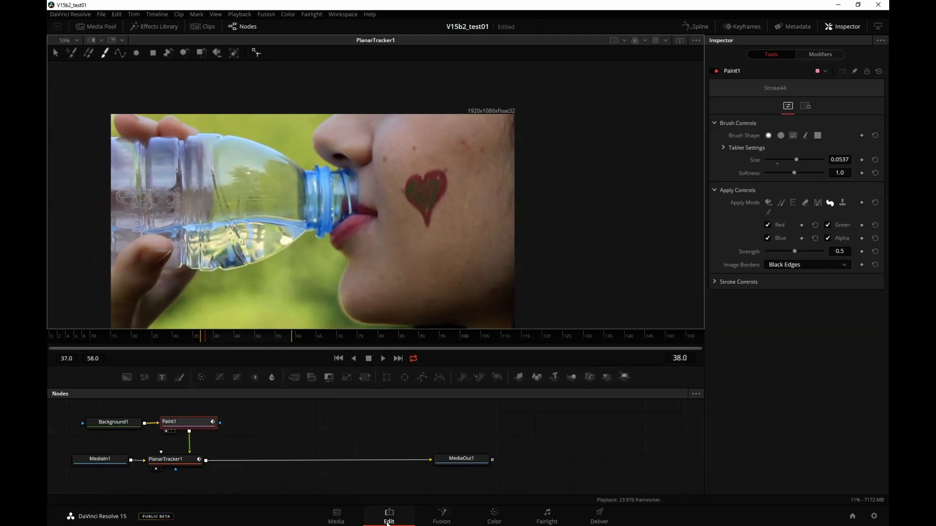
- Review the tattooed clip by scrubbing it on the Edit page timeline and playing it back on the Color page
click(389, 515)
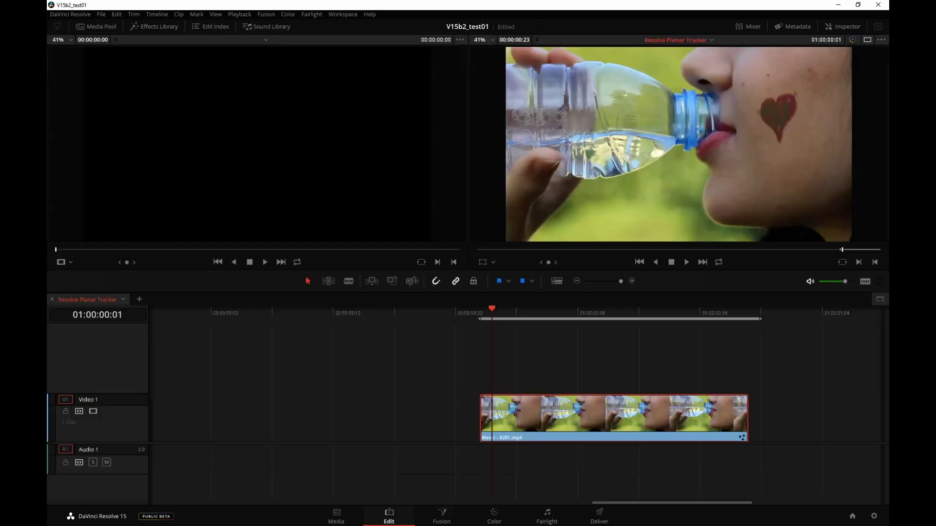
click(564, 313)
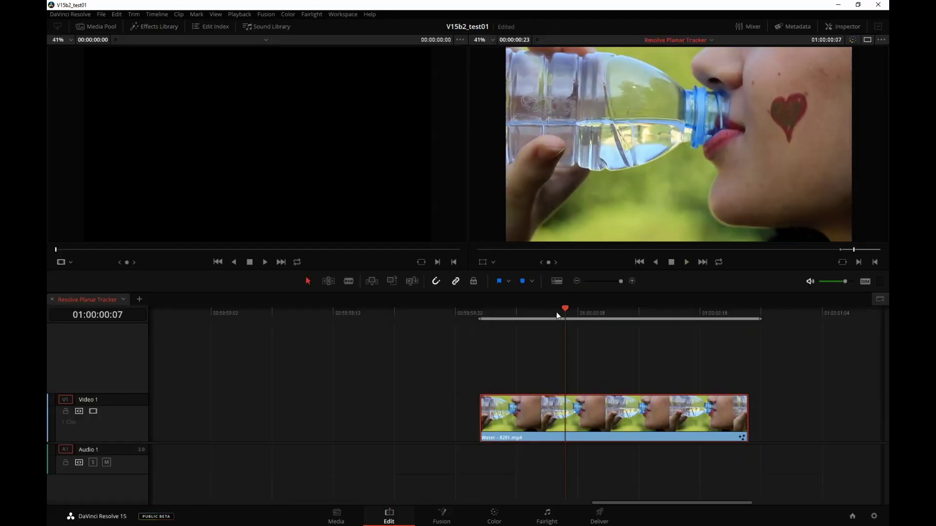
drag(556, 315, 584, 314)
click(494, 516)
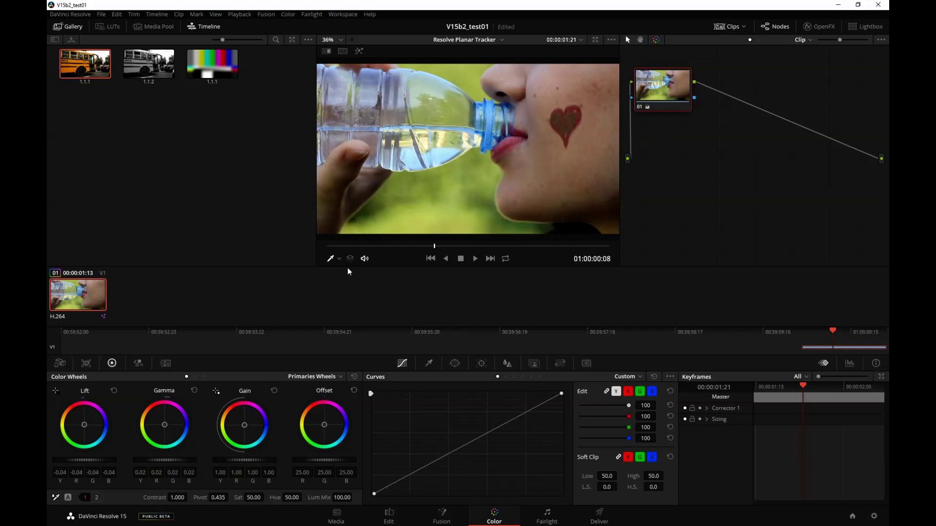
key(space)
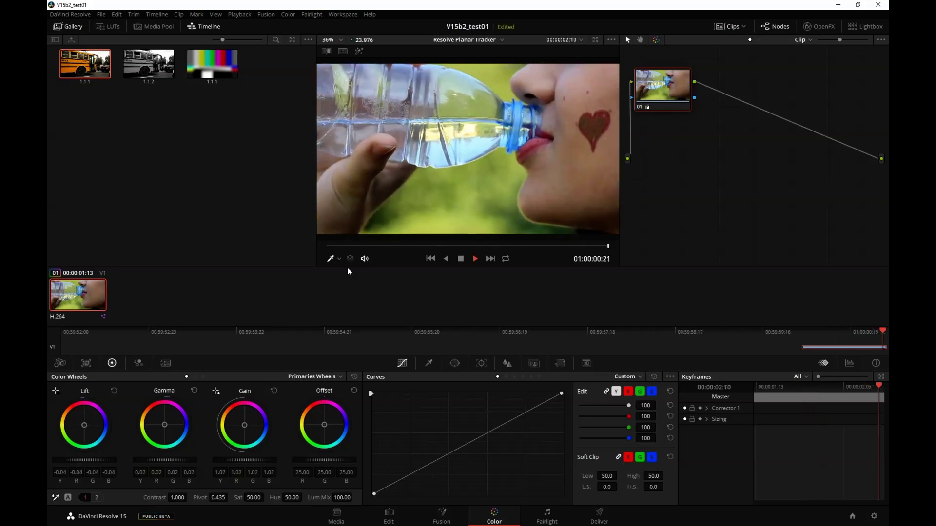